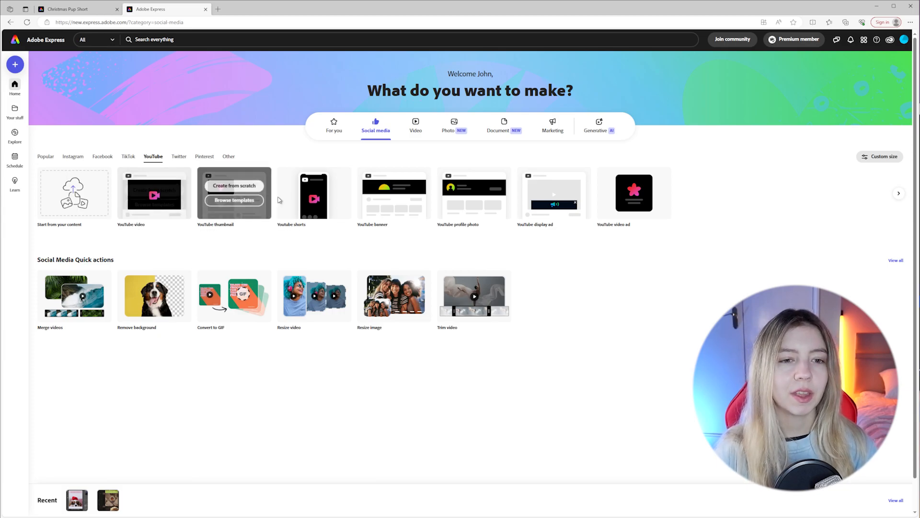
pyautogui.click(311, 186)
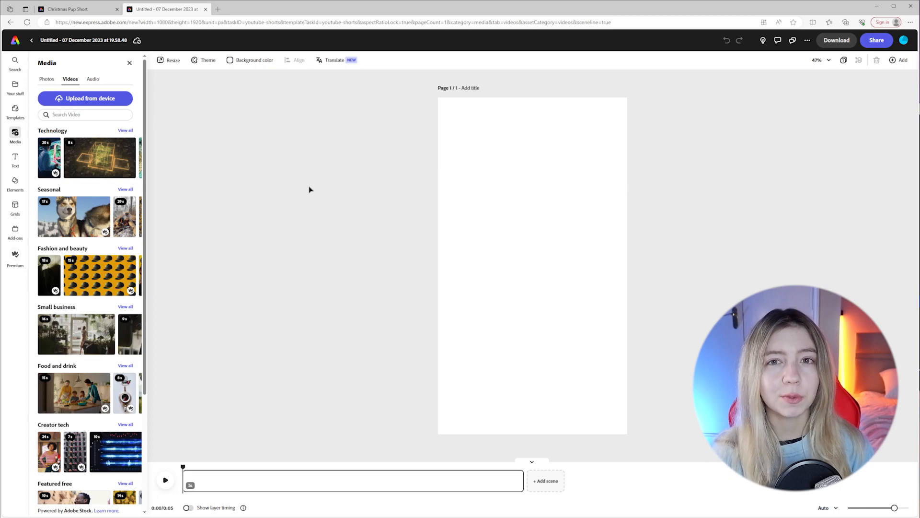
pyautogui.click(108, 101)
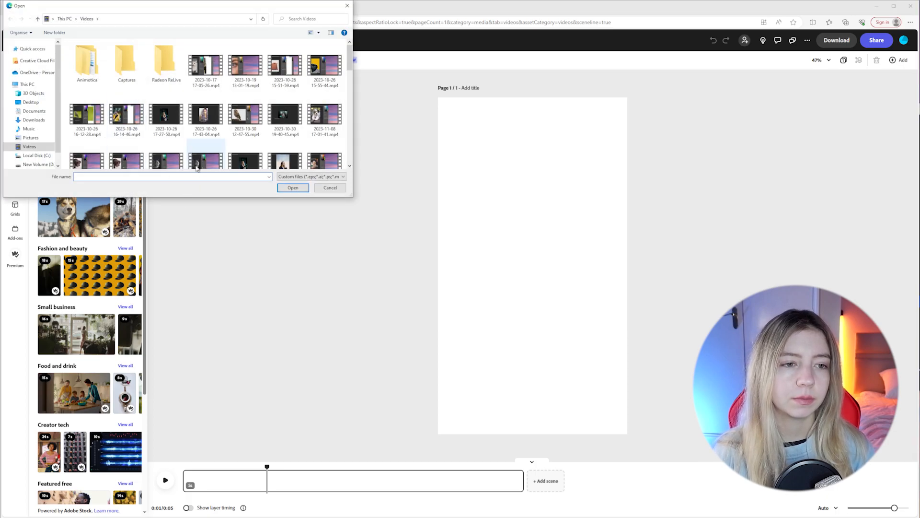
pyautogui.scroll(-3, 205, 146)
pyautogui.scroll(-5, 205, 146)
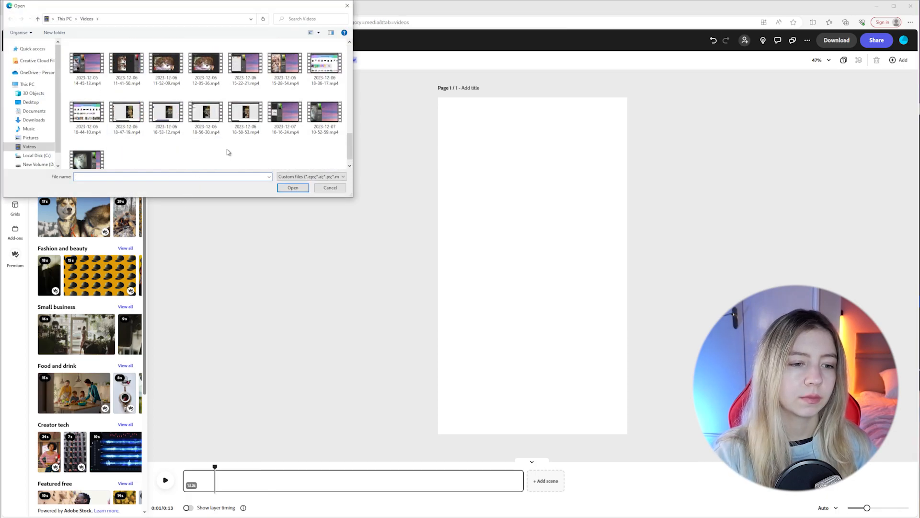
pyautogui.click(245, 91)
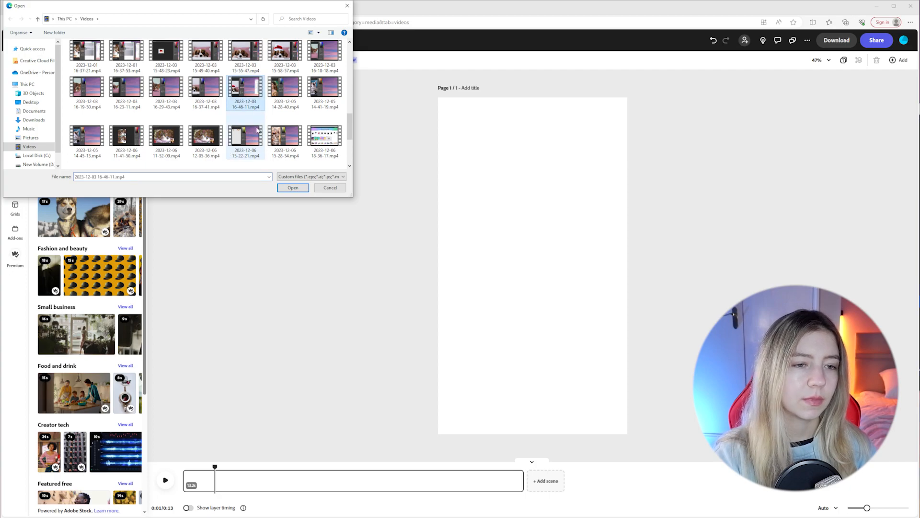
pyautogui.click(282, 190)
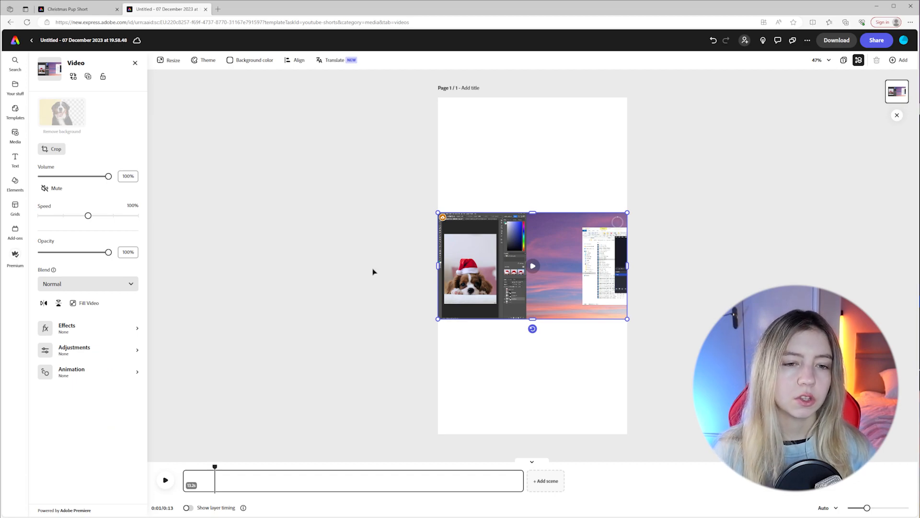
# - Enlarge the video to about twice its size so the puppy half fills the page width, and move it up on the page
pyautogui.moveTo(627, 319); pyautogui.dragTo(832, 434)
pyautogui.moveTo(550, 360); pyautogui.dragTo(548, 284)
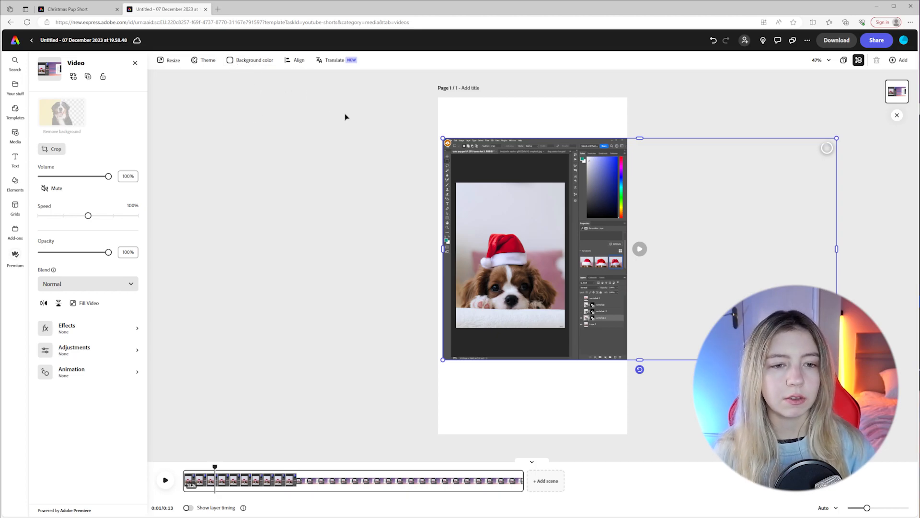
pyautogui.click(361, 127)
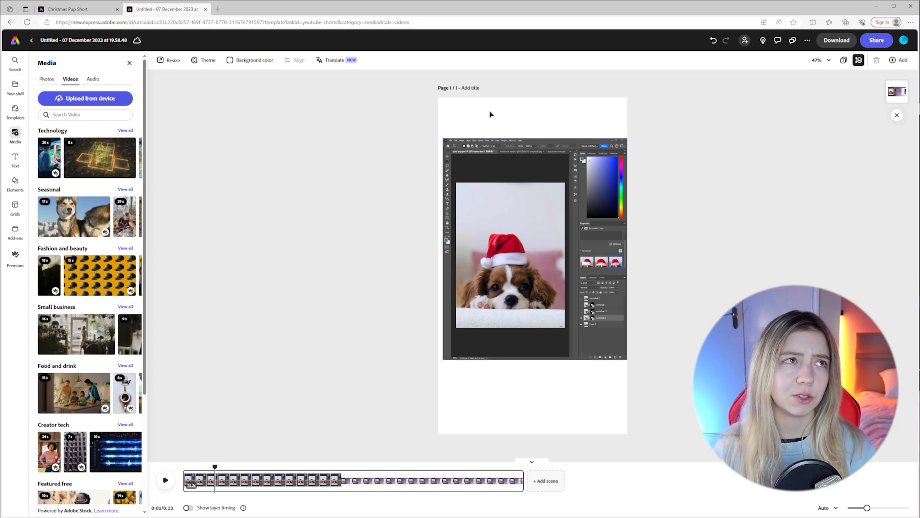
# - Set the page background color to black
pyautogui.click(231, 61)
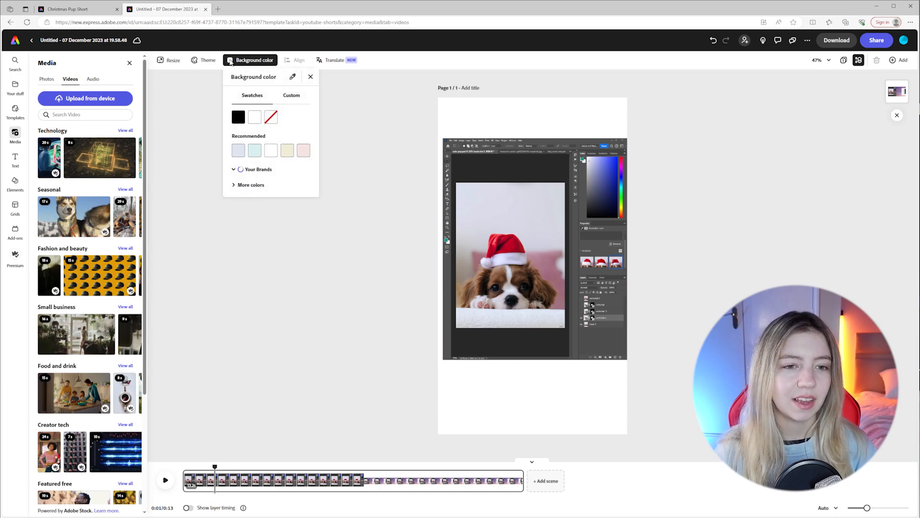
pyautogui.click(239, 118)
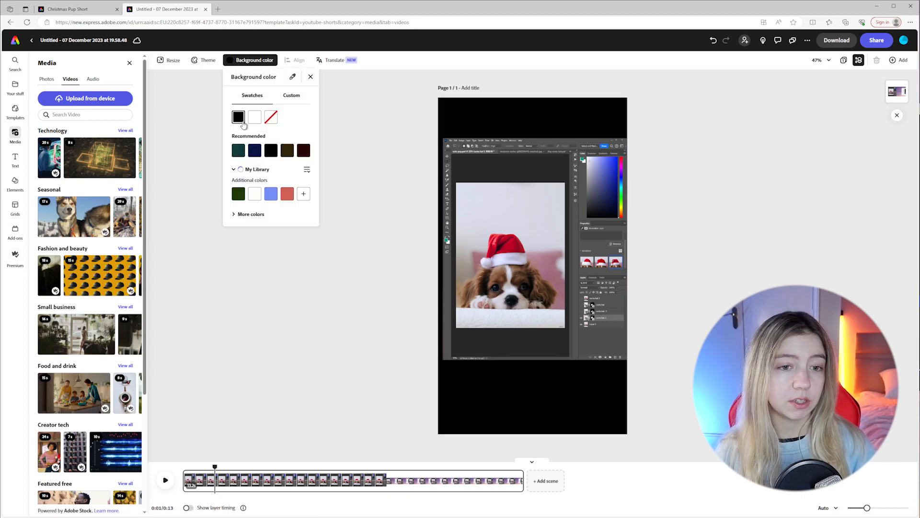
pyautogui.click(381, 186)
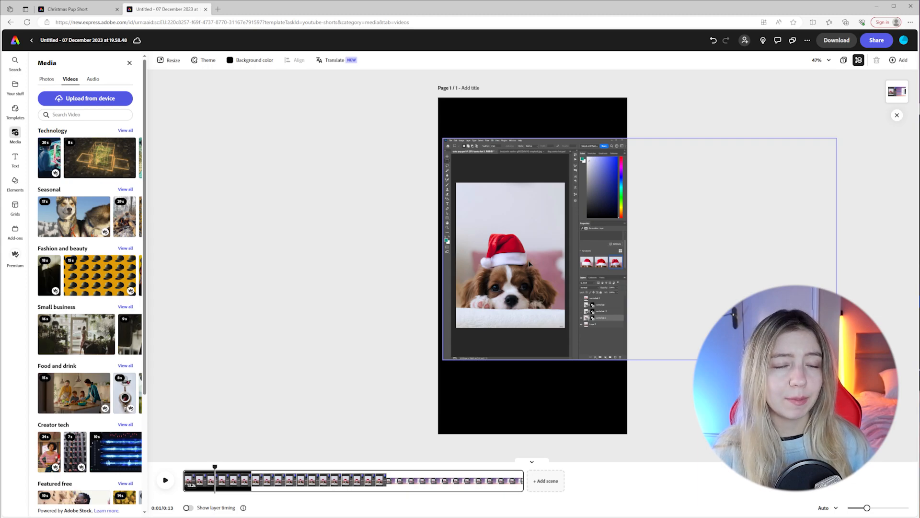
pyautogui.hotkey('ctrl', 'z')
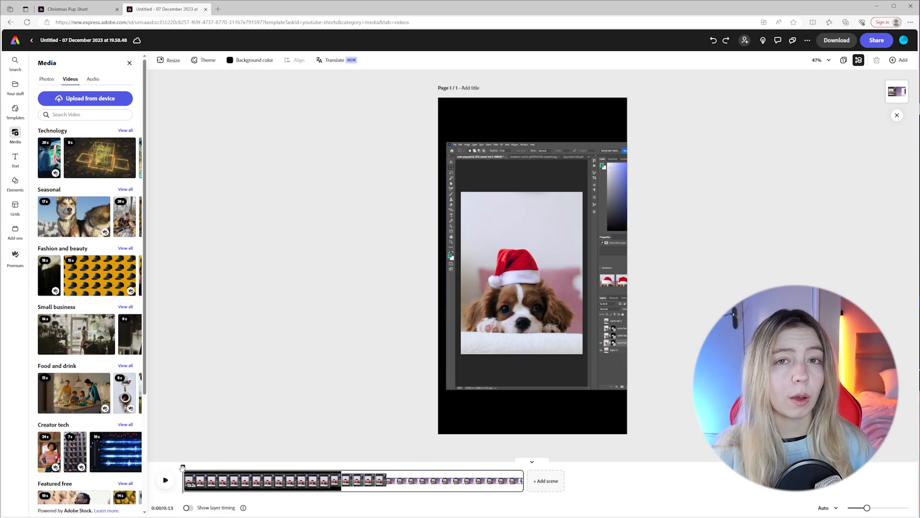
# - Preview the clip by scrubbing to about 1.7 s and playing it back from there
pyautogui.moveTo(182, 468); pyautogui.dragTo(227, 463)
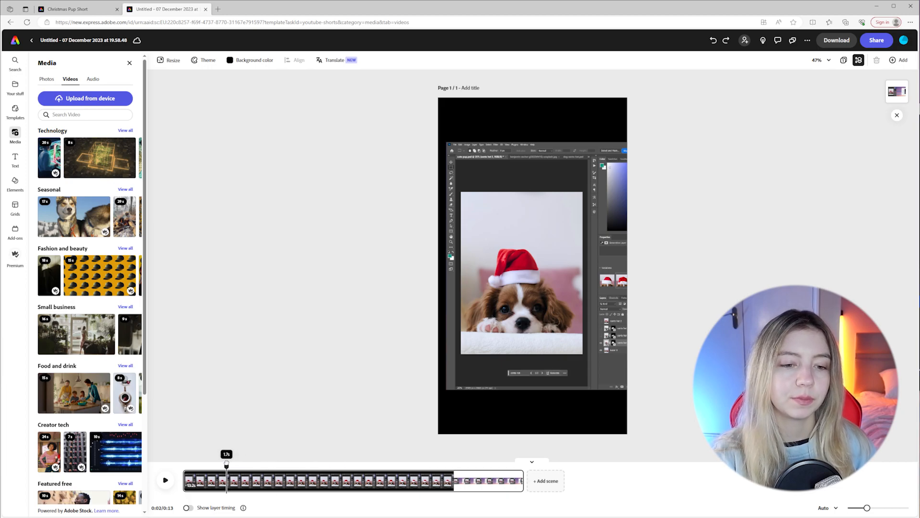
pyautogui.click(165, 480)
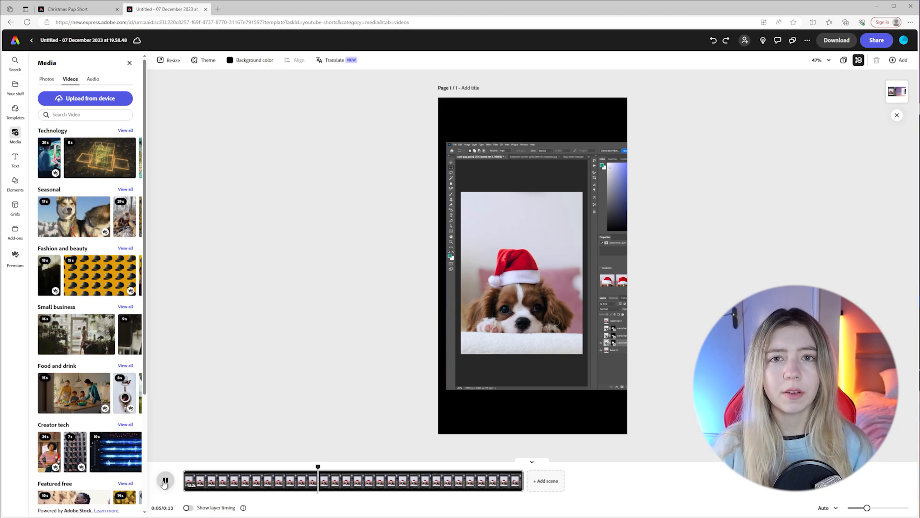
pyautogui.click(165, 480)
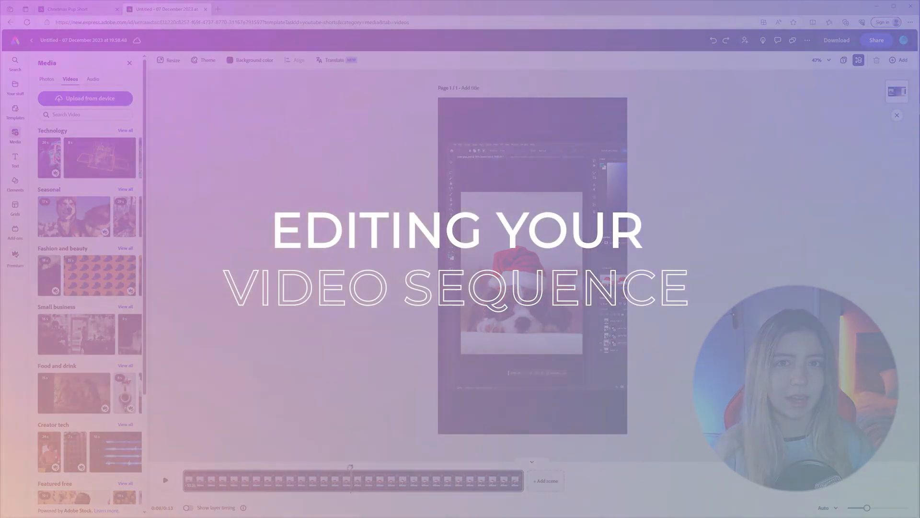
# - Split the video scene in two at the 0:05 mark
pyautogui.moveTo(360, 464); pyautogui.dragTo(319, 455)
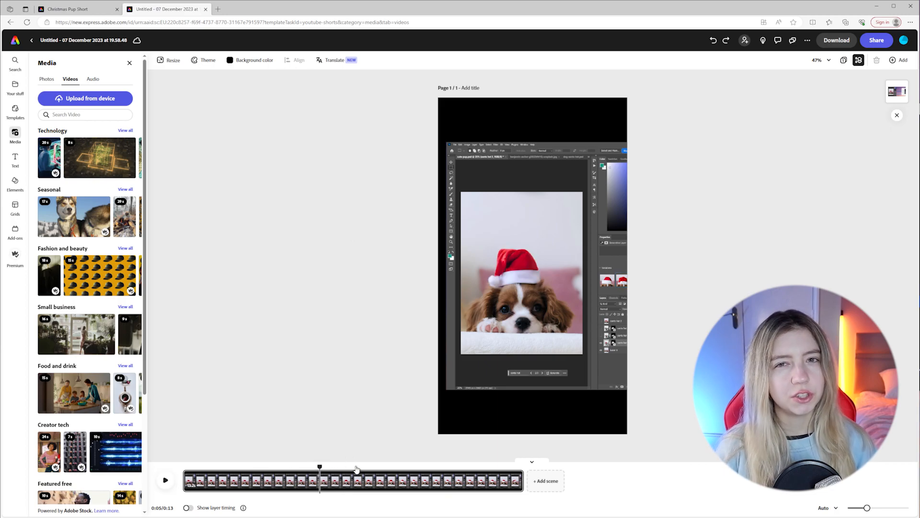
pyautogui.rightClick(322, 481)
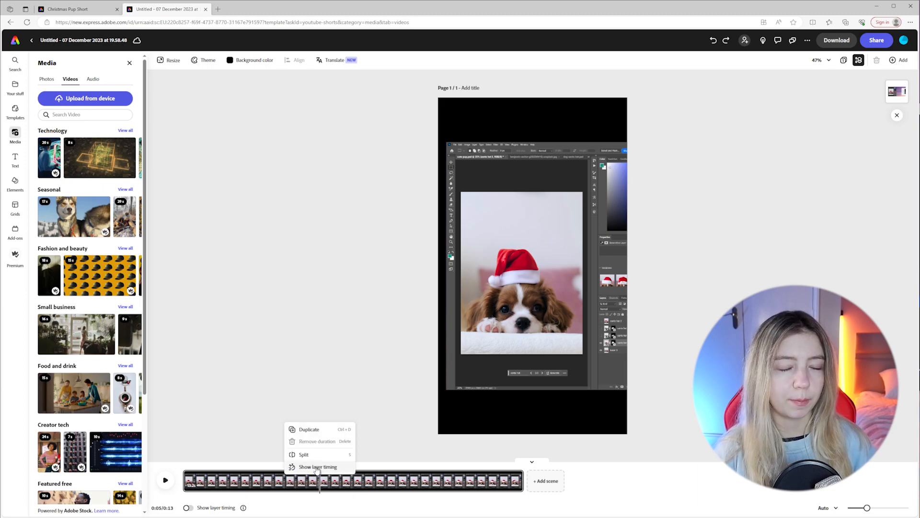
pyautogui.click(306, 455)
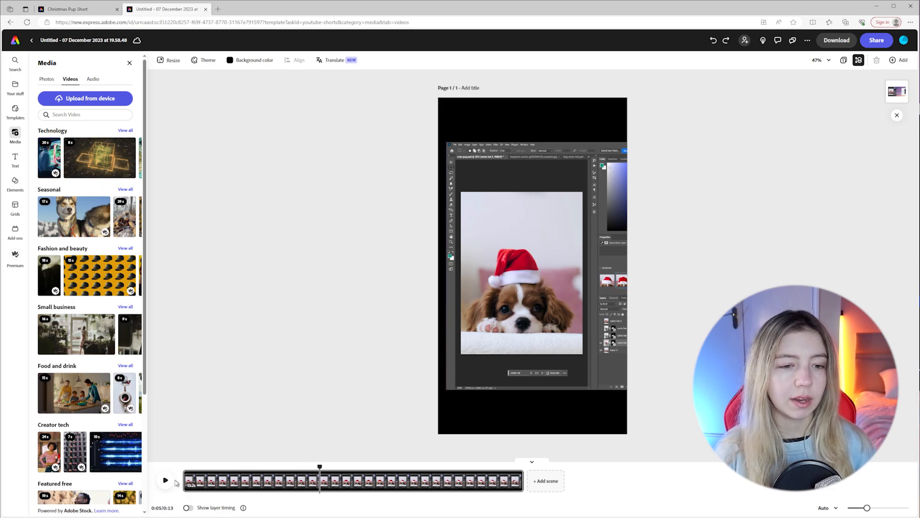
pyautogui.rightClick(321, 480)
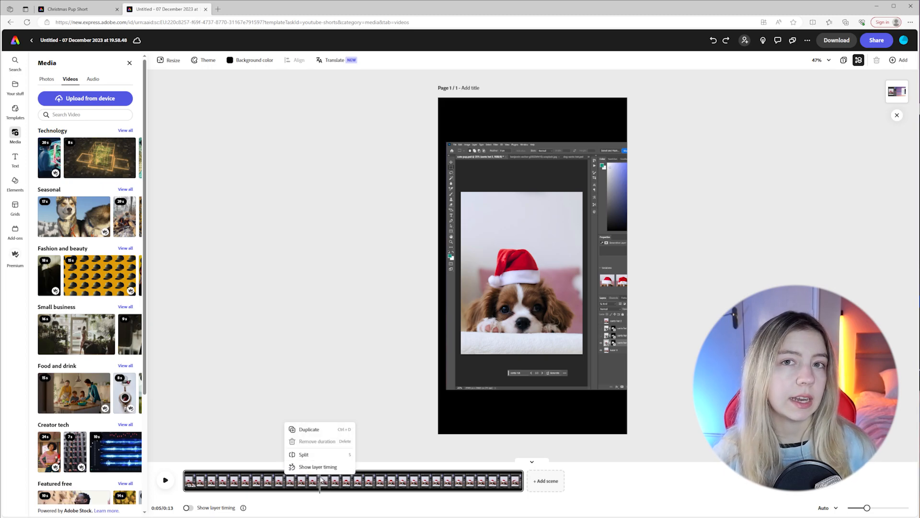
pyautogui.click(306, 454)
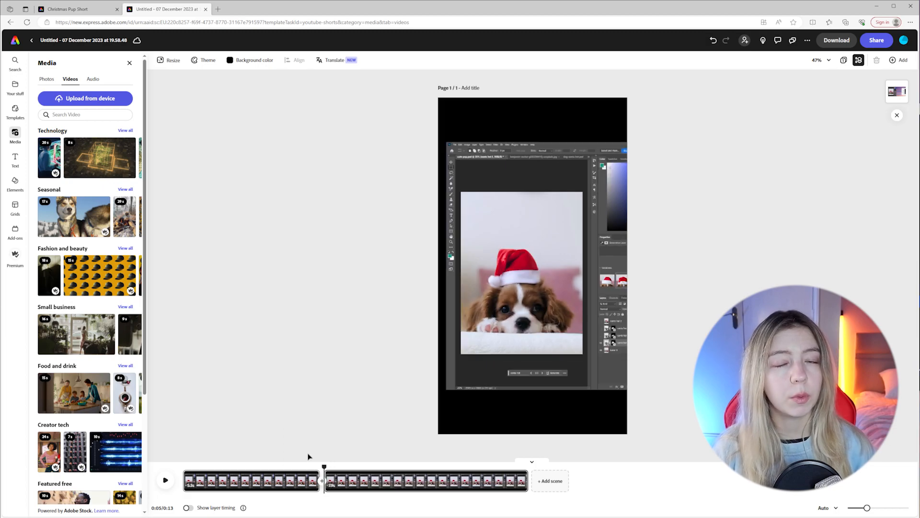
# - Trim the end of the second scene and split the remaining footage at the 0:06 and 0:07 marks
pyautogui.moveTo(325, 466); pyautogui.dragTo(377, 467)
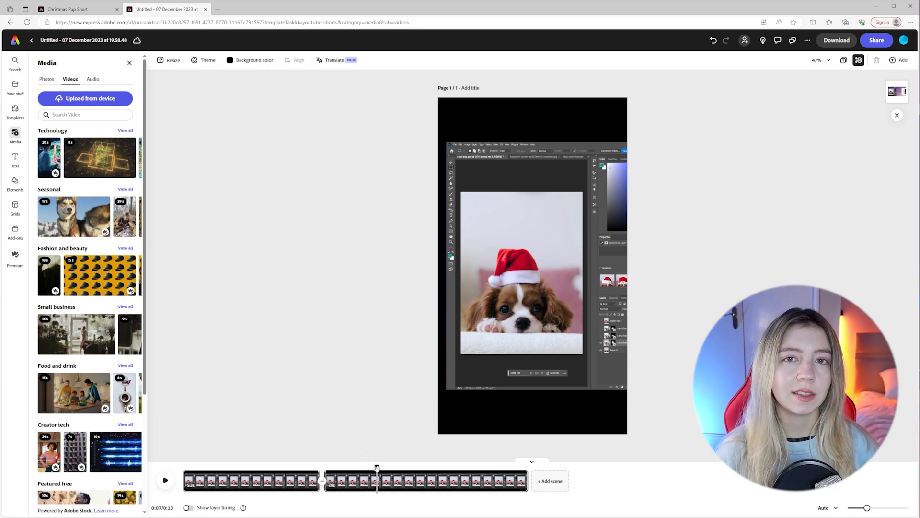
pyautogui.click(356, 475)
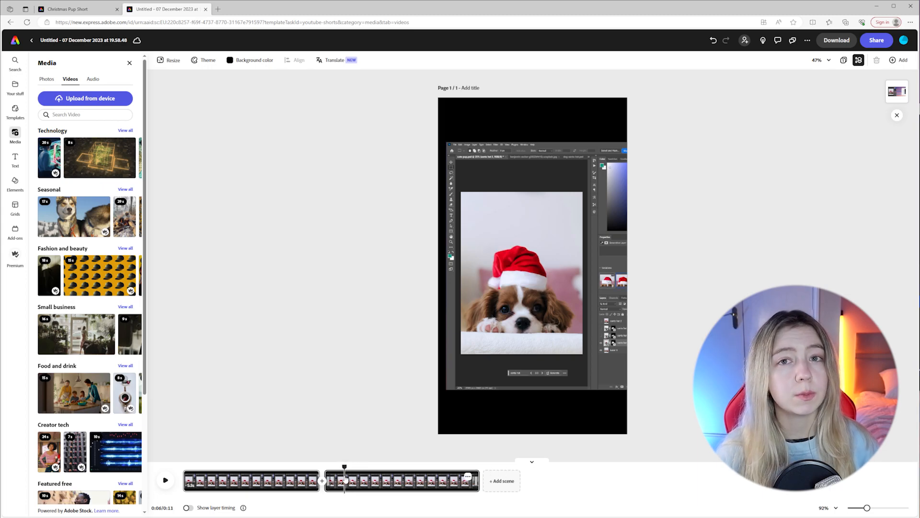
pyautogui.moveTo(344, 467); pyautogui.dragTo(346, 468)
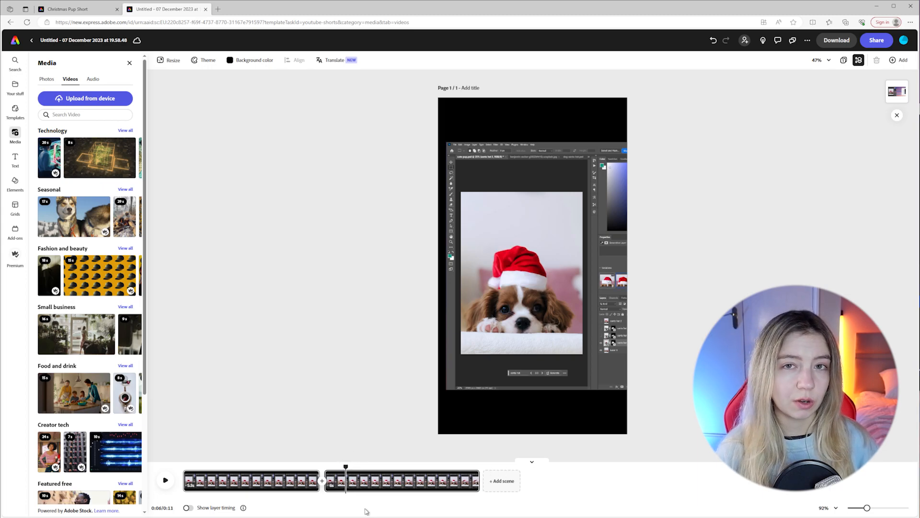
pyautogui.rightClick(346, 489)
pyautogui.click(338, 476)
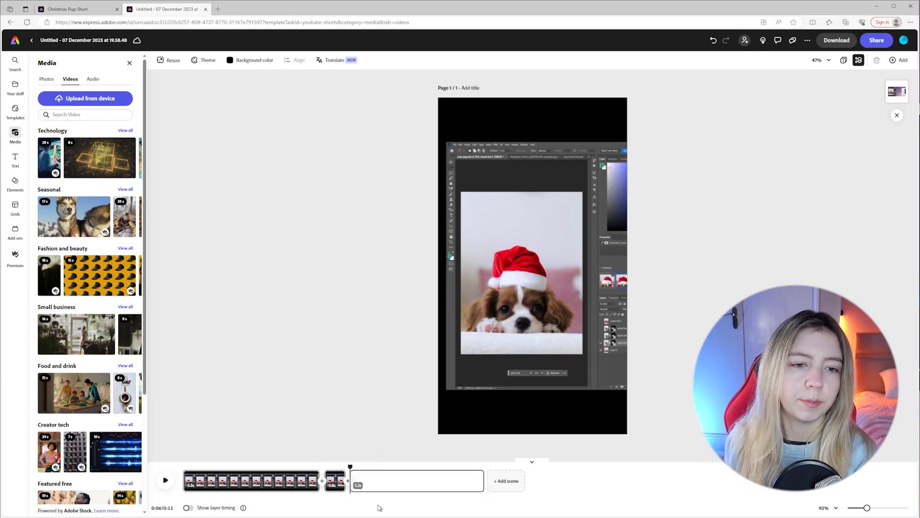
pyautogui.moveTo(350, 466); pyautogui.dragTo(369, 466)
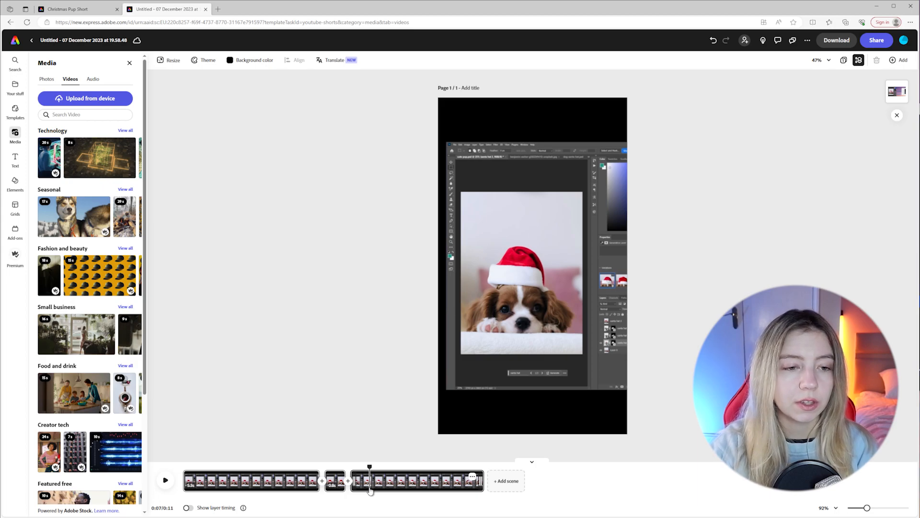
pyautogui.press('s')
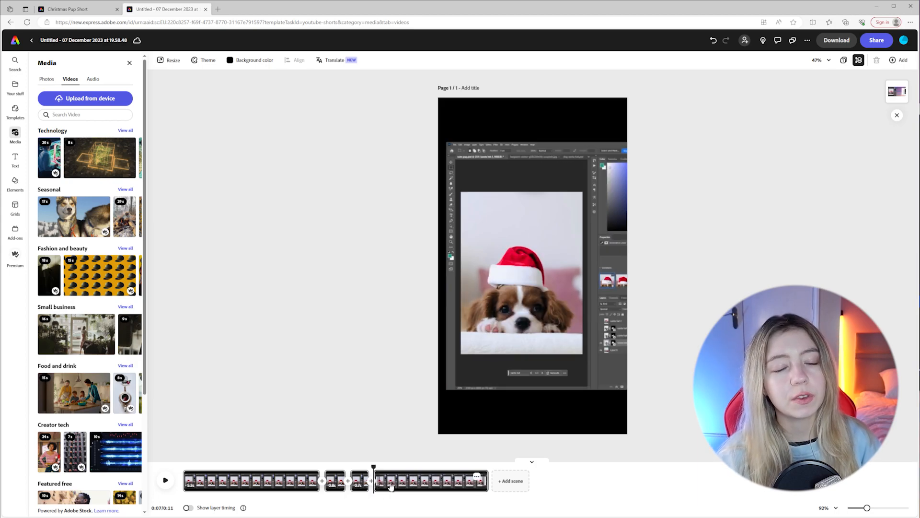
# - Stretch the last scene beyond its footage to the 0:16 mark, inspect the empty part, and delete that scene
pyautogui.moveTo(373, 465); pyautogui.dragTo(596, 480)
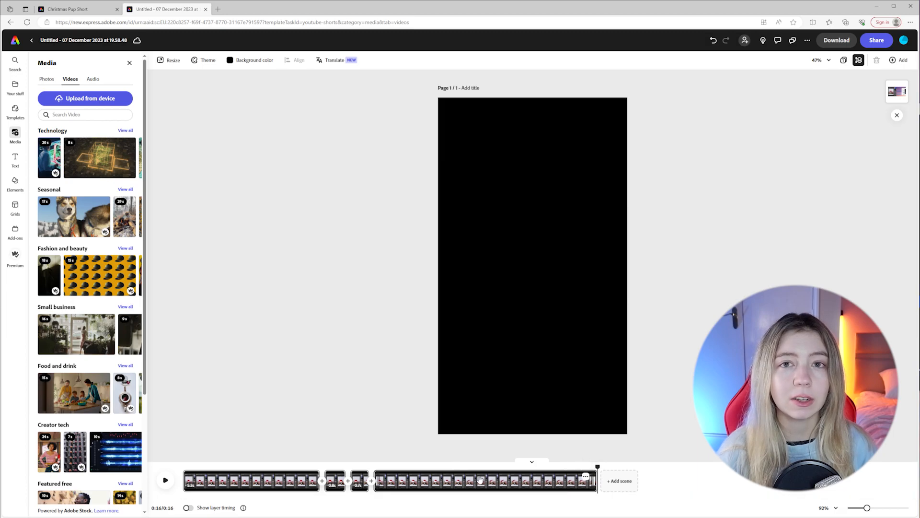
pyautogui.click(566, 465)
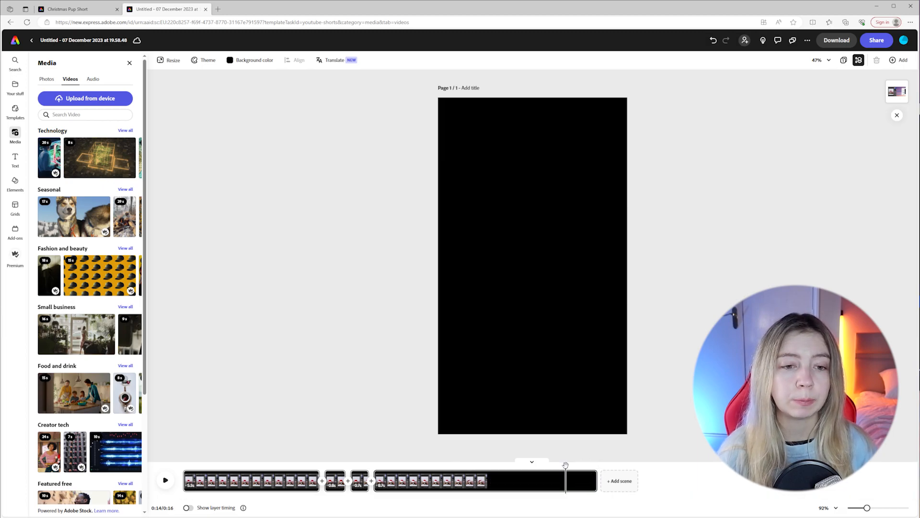
pyautogui.moveTo(566, 466)
pyautogui.mouseDown()
pyautogui.moveTo(361, 468)
pyautogui.moveTo(554, 474)
pyautogui.mouseUp()
pyautogui.click(512, 483)
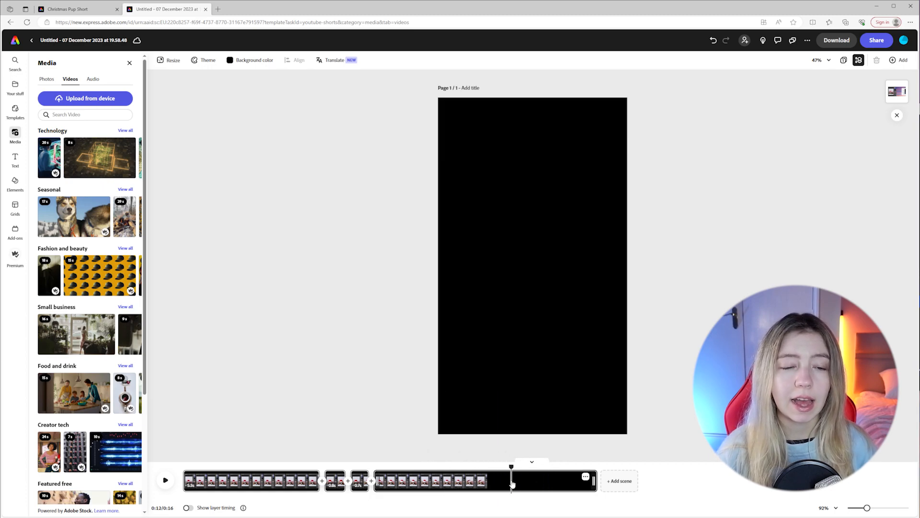
pyautogui.press('Delete')
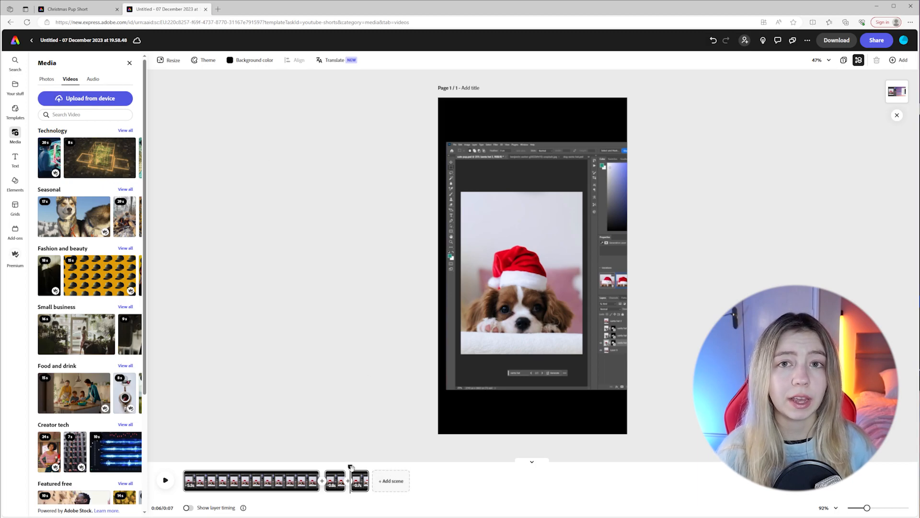
# - Trim the start of the first scene past the 0:04 mark so that about 1 second of it remains
pyautogui.moveTo(349, 465); pyautogui.dragTo(292, 465)
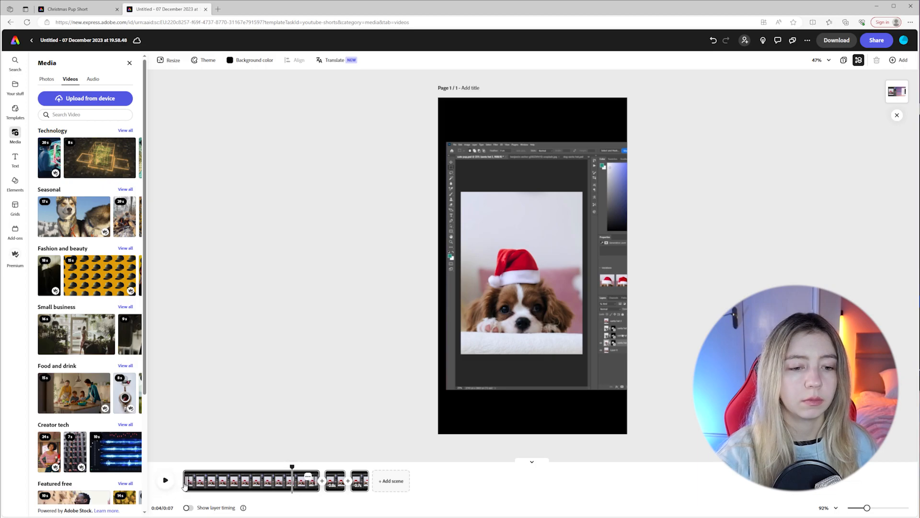
pyautogui.moveTo(187, 481); pyautogui.dragTo(291, 481)
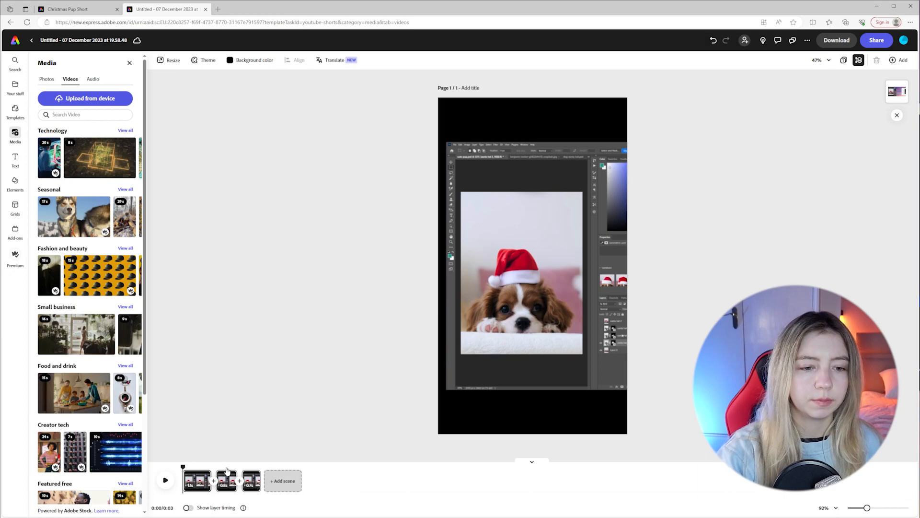
pyautogui.moveTo(184, 465)
pyautogui.mouseDown()
pyautogui.moveTo(253, 466)
pyautogui.moveTo(194, 466)
pyautogui.moveTo(187, 481)
pyautogui.moveTo(195, 481)
pyautogui.moveTo(183, 481)
pyautogui.mouseUp()
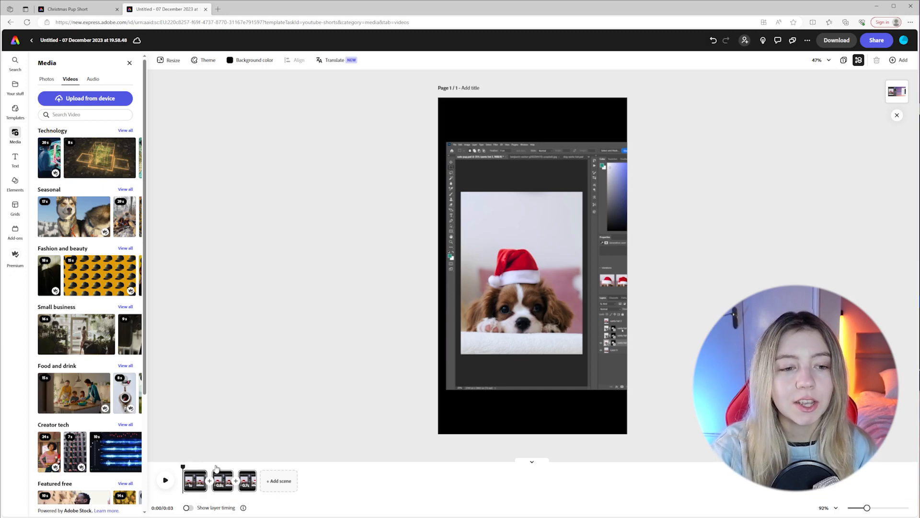
# - Add the text "Generation 1" above the puppy photo in the first scene and turn on layer timing
pyautogui.click(224, 472)
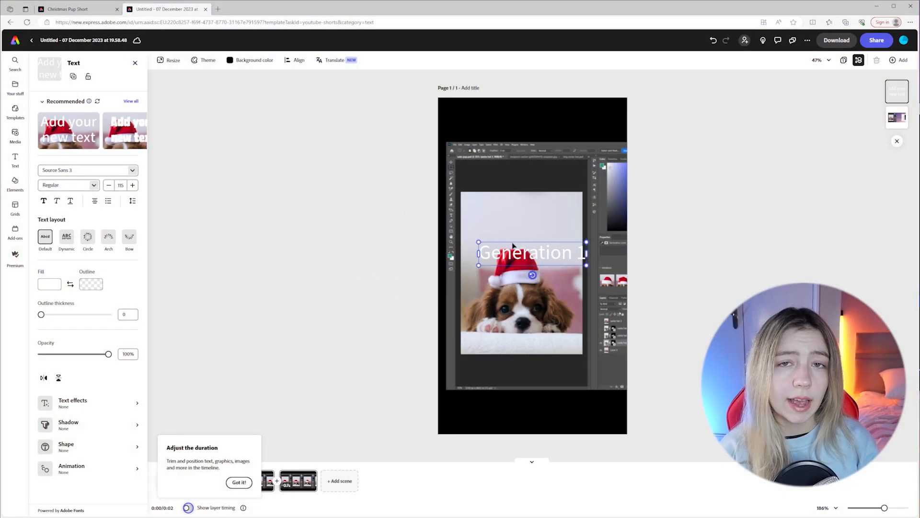
pyautogui.moveTo(512, 244); pyautogui.dragTo(502, 168)
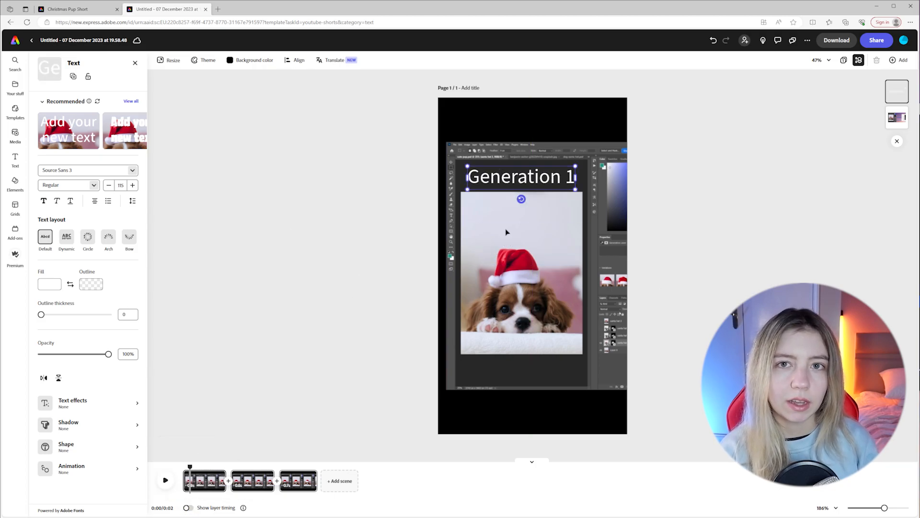
pyautogui.click(187, 507)
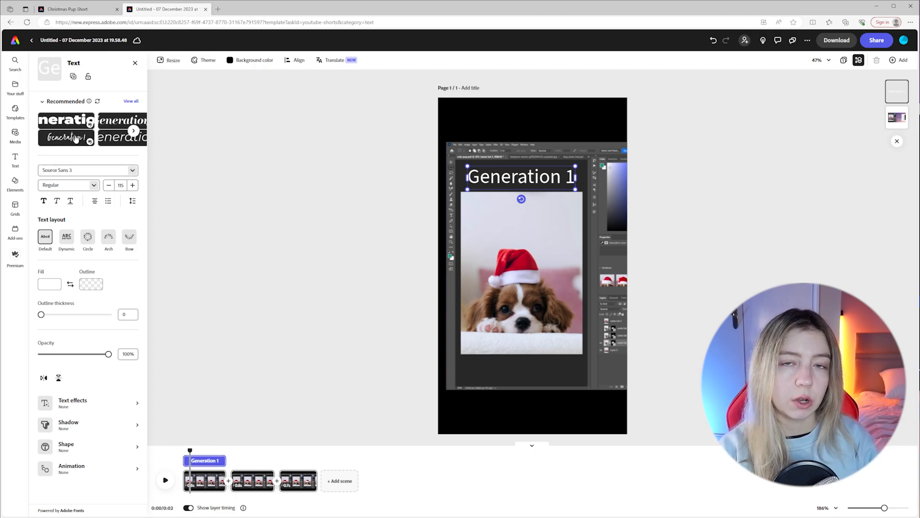
# - Insert a new text box in the first scene and enter "Generation 1" as its content
pyautogui.moveTo(91, 102)
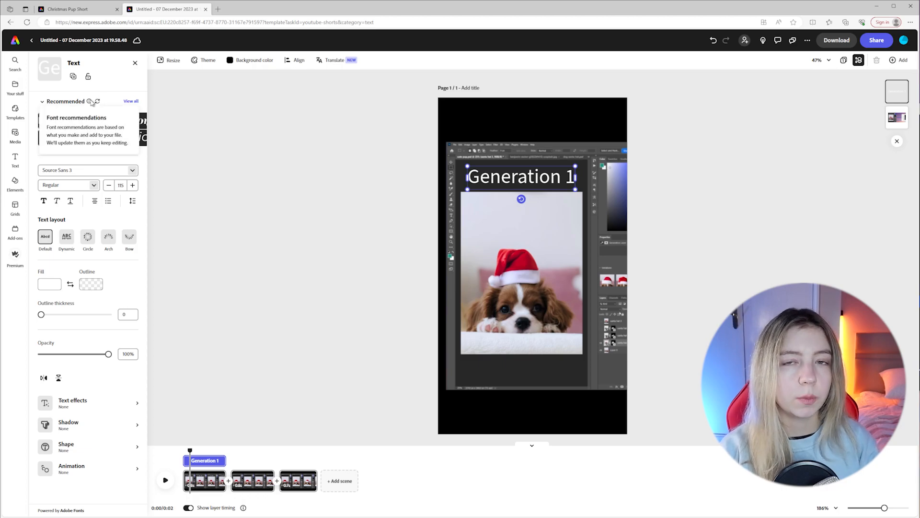
pyautogui.click(15, 134)
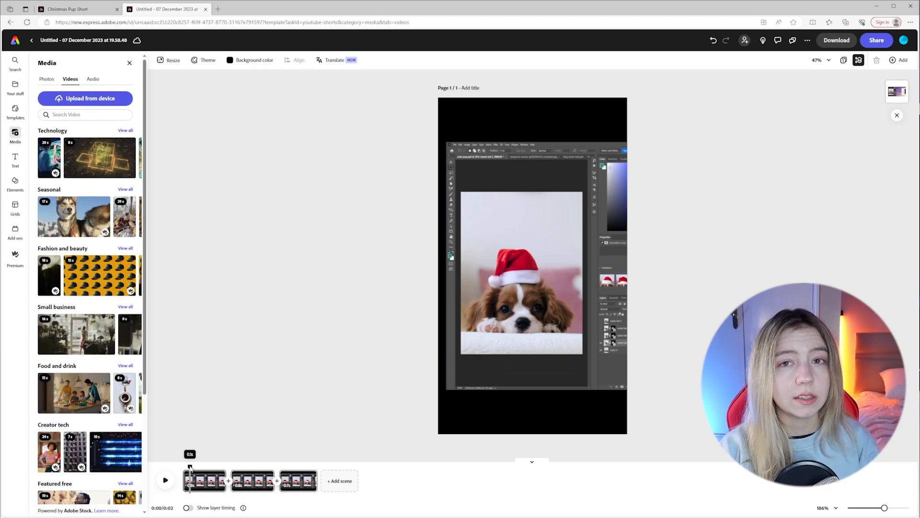
pyautogui.click(18, 165)
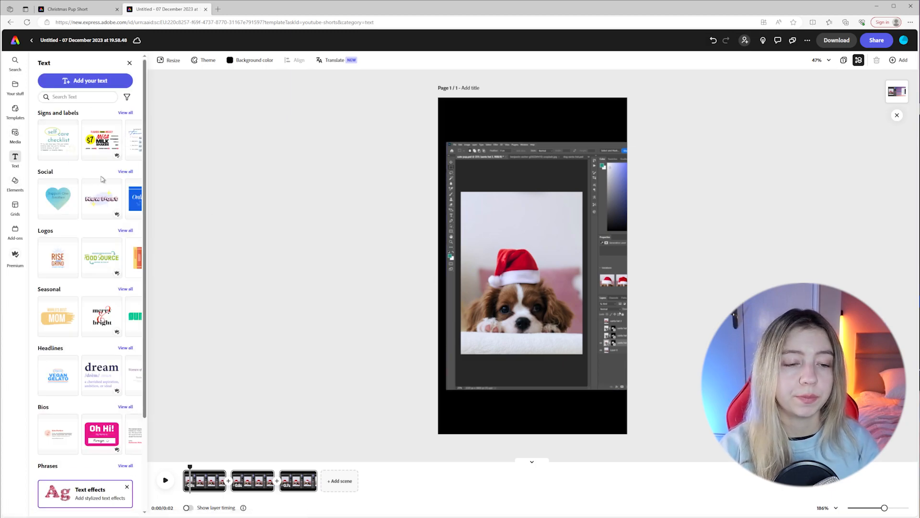
pyautogui.click(87, 81)
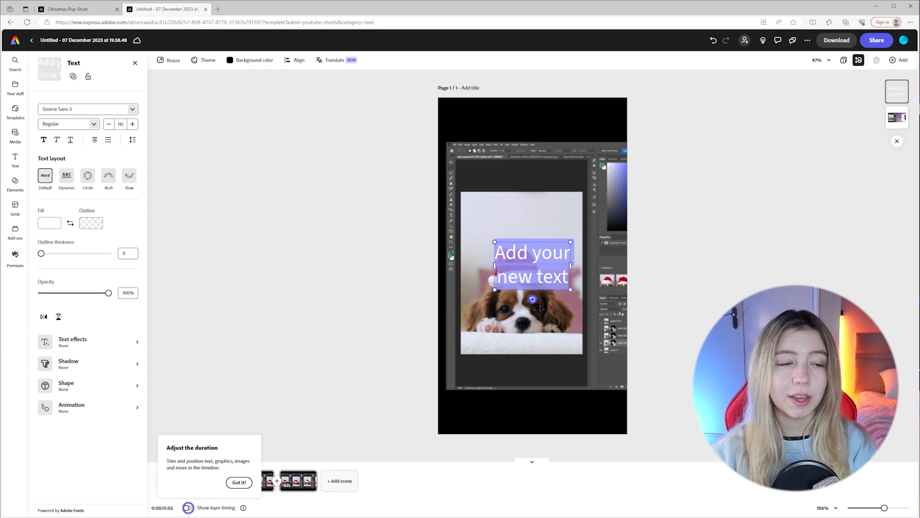
pyautogui.write('Generat')
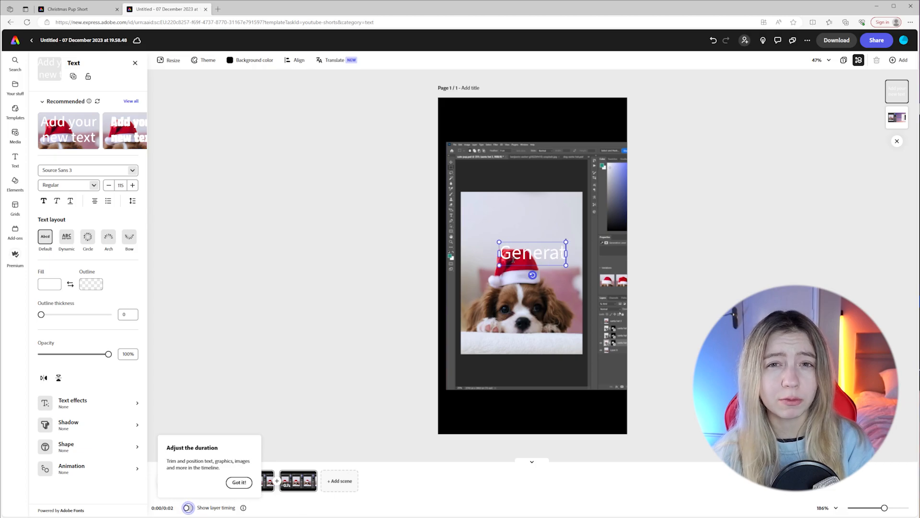
pyautogui.write('ion 1')
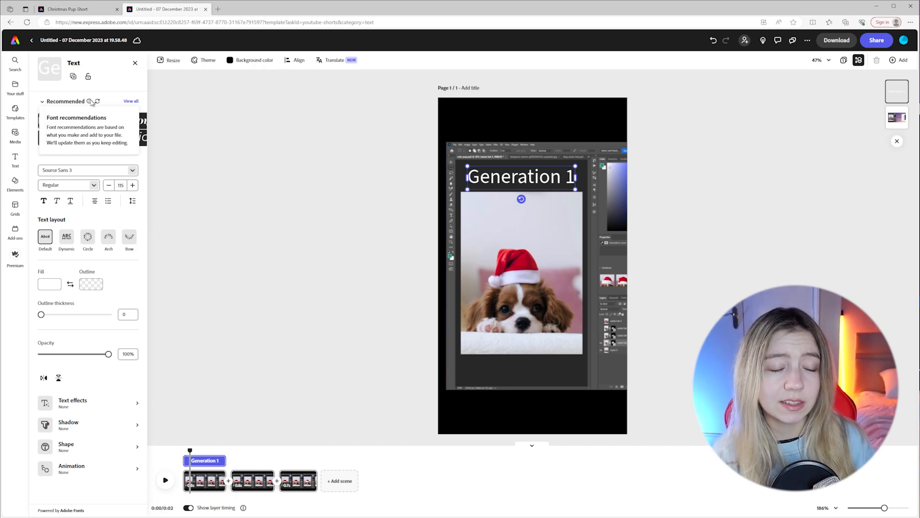
# - Try recommended fonts on the "Generation 1" text, choose Ambroise Std Bold Italic, and fit it at size 100 centred just above the puppy photo
pyautogui.click(67, 122)
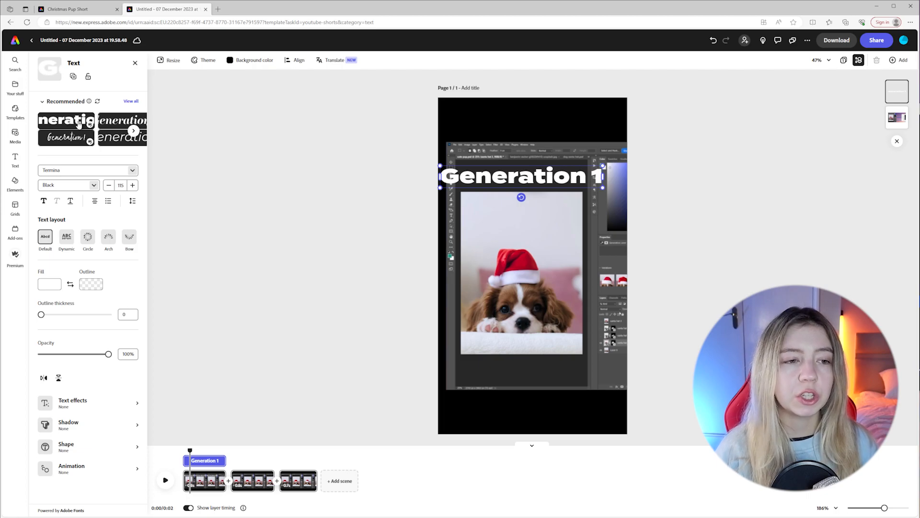
pyautogui.click(121, 122)
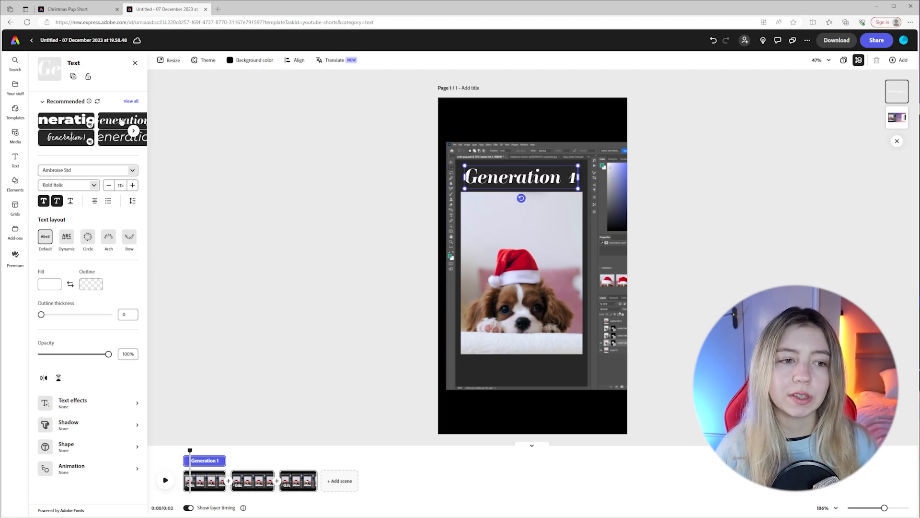
pyautogui.click(78, 139)
pyautogui.click(119, 144)
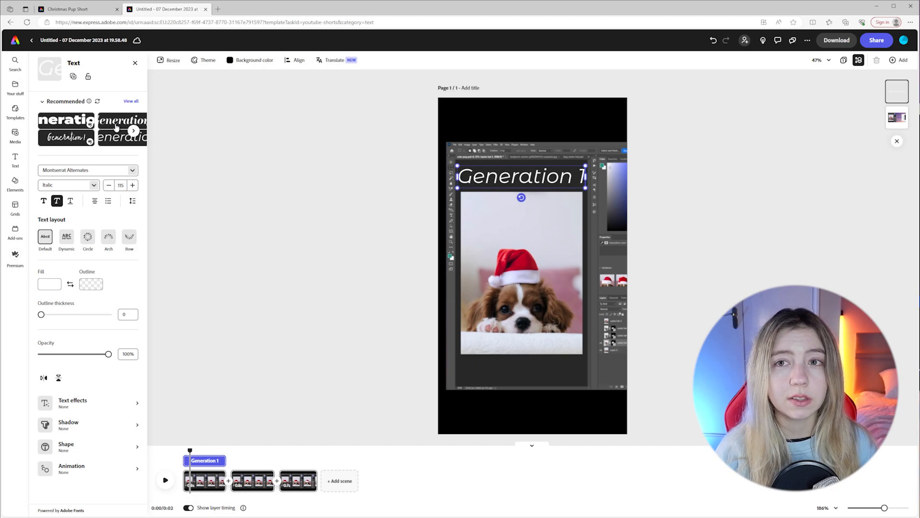
pyautogui.click(116, 127)
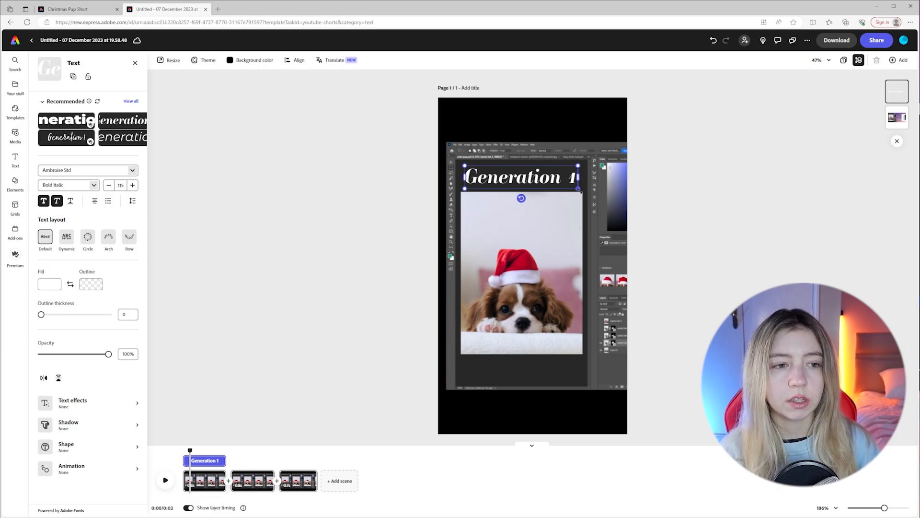
pyautogui.moveTo(578, 189); pyautogui.dragTo(563, 185)
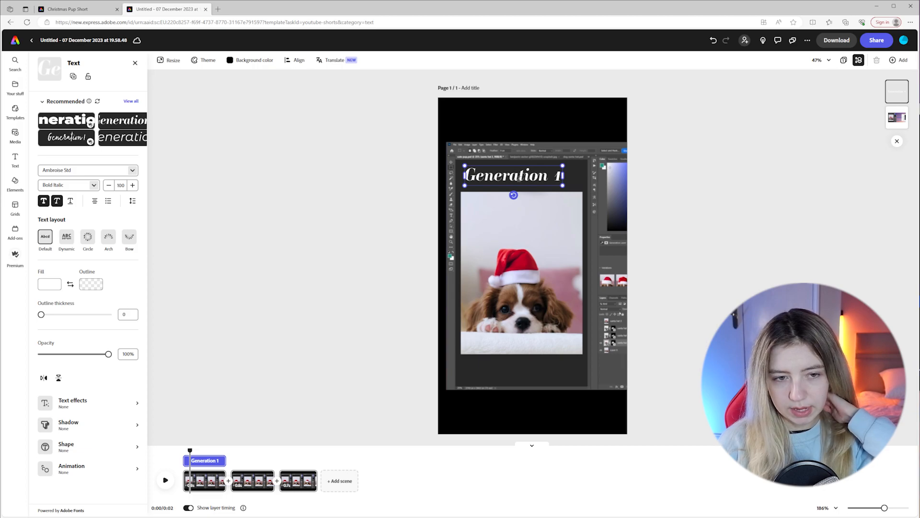
pyautogui.moveTo(504, 166); pyautogui.dragTo(512, 172)
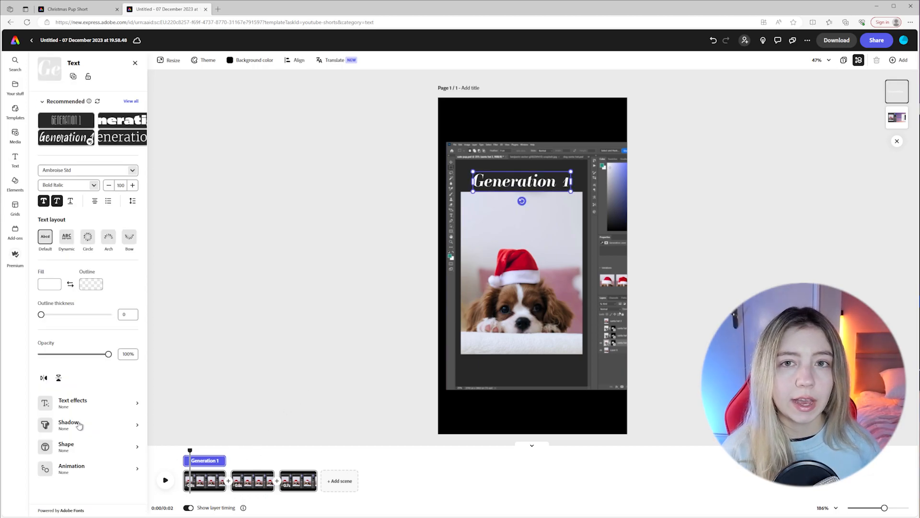
# - Apply the Drift entrance animation to the "Generation 1" text
pyautogui.click(72, 471)
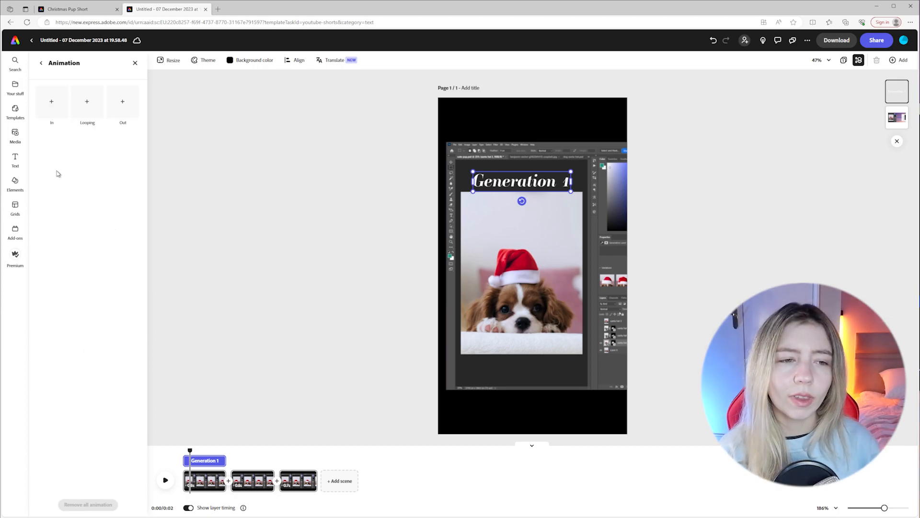
pyautogui.click(52, 101)
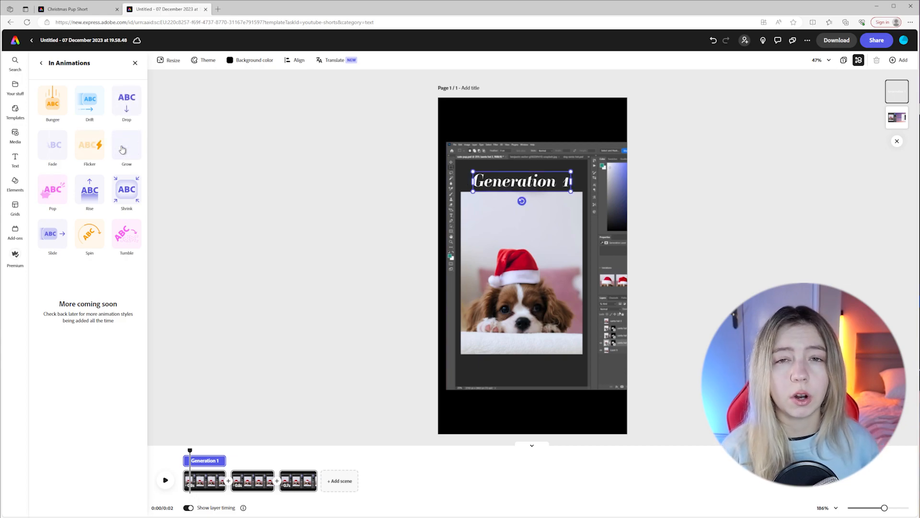
pyautogui.click(61, 234)
# - Copy the animated "Generation 1" text from the first scene and paste it into the second scene
pyautogui.rightClick(515, 184)
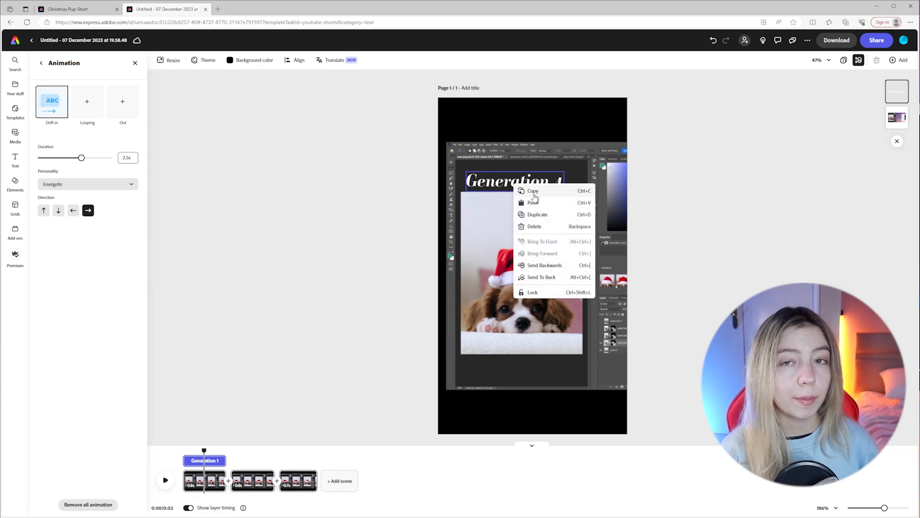
pyautogui.click(415, 242)
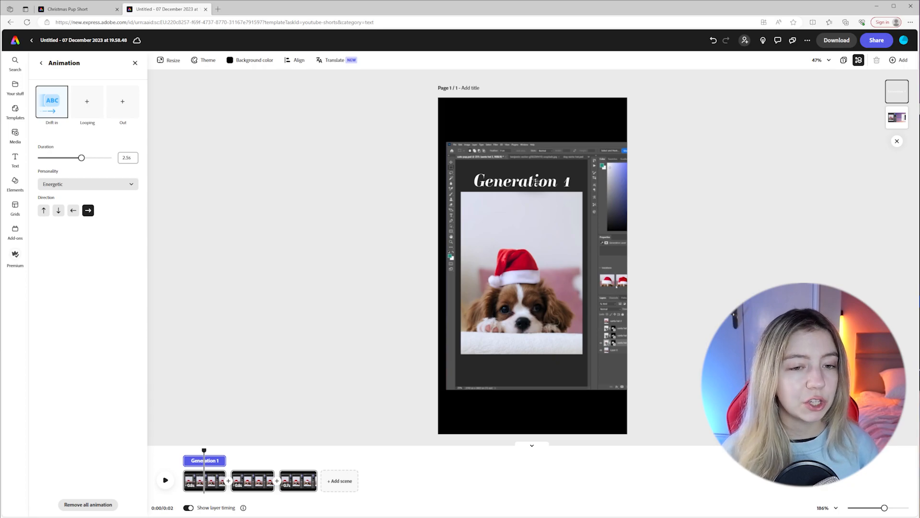
pyautogui.click(537, 182)
pyautogui.rightClick(541, 188)
pyautogui.click(545, 191)
pyautogui.click(265, 477)
pyautogui.rightClick(510, 176)
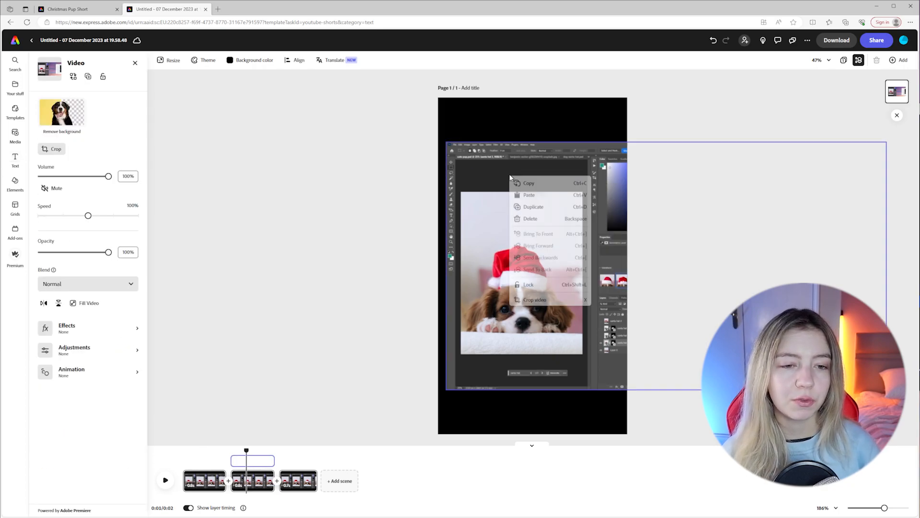
pyautogui.click(528, 194)
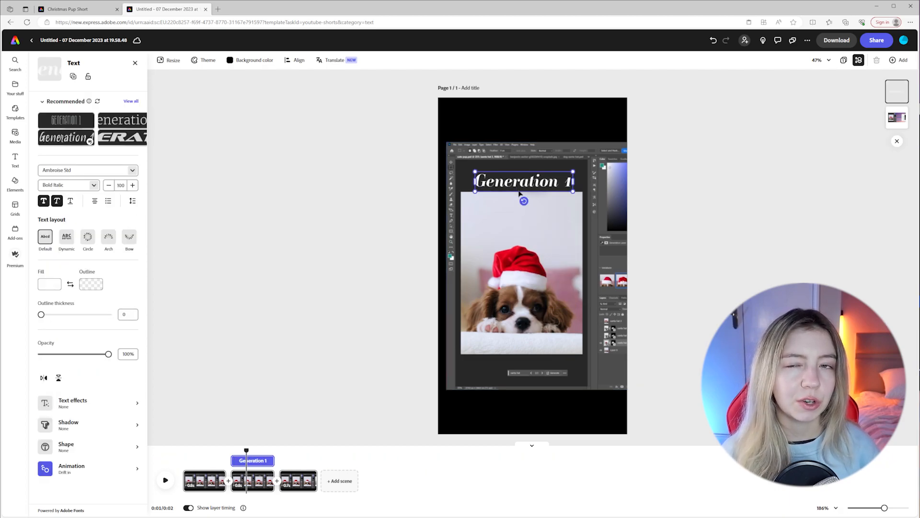
# - Change the second scene's text to "Generation 2" and set its Drift in direction to left
pyautogui.doubleClick(569, 182)
pyautogui.click(568, 182)
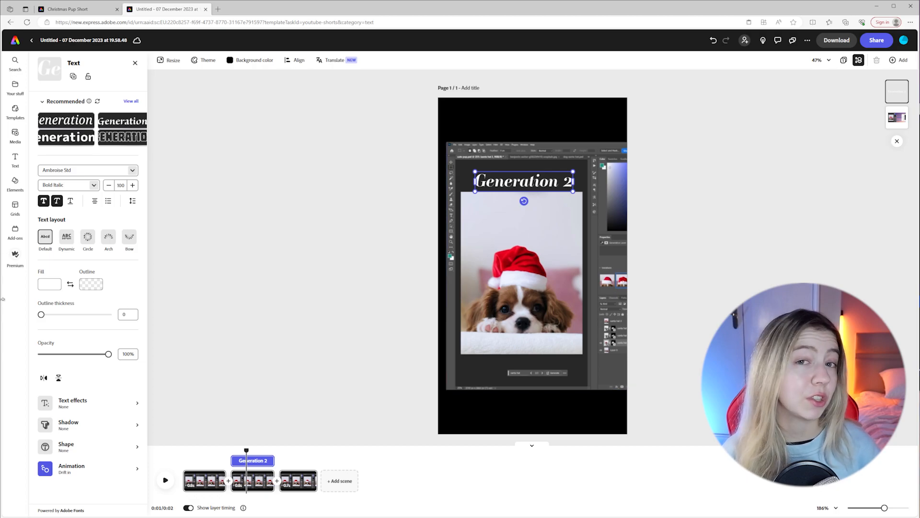
pyautogui.click(93, 476)
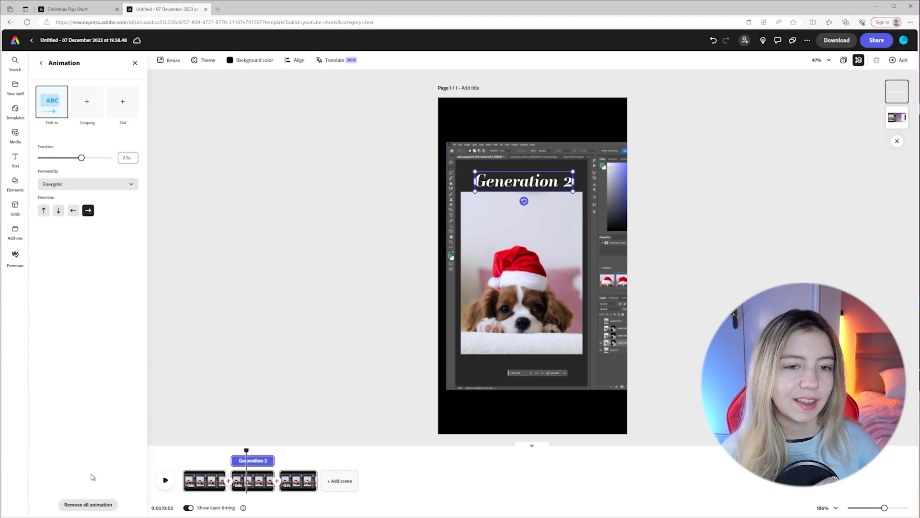
pyautogui.click(73, 210)
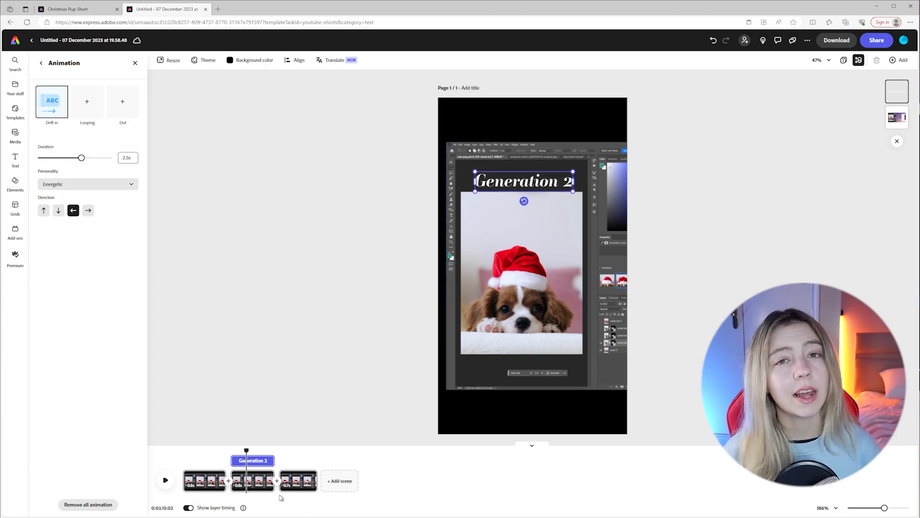
# - Paste the copied "Generation 1" text into the third scene and centre it just above the puppy photo
pyautogui.click(204, 479)
pyautogui.moveTo(204, 450); pyautogui.dragTo(289, 451)
pyautogui.click(513, 180)
pyautogui.rightClick(513, 180)
pyautogui.click(533, 199)
pyautogui.moveTo(505, 183)
pyautogui.mouseDown()
pyautogui.moveTo(530, 183)
pyautogui.moveTo(521, 183)
pyautogui.mouseUp()
# - Change the third scene's text to "Generation 3" and set its Drift in direction to down
pyautogui.doubleClick(569, 184)
pyautogui.write('3')
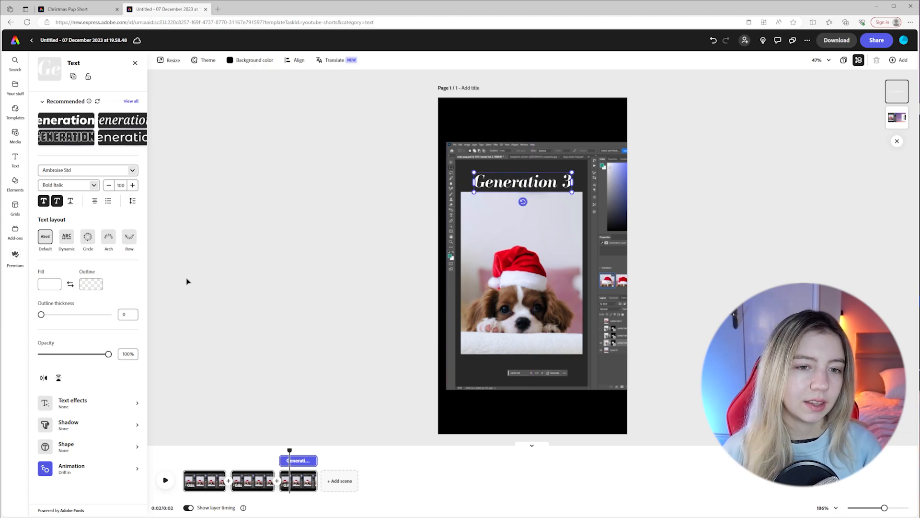
pyautogui.click(81, 472)
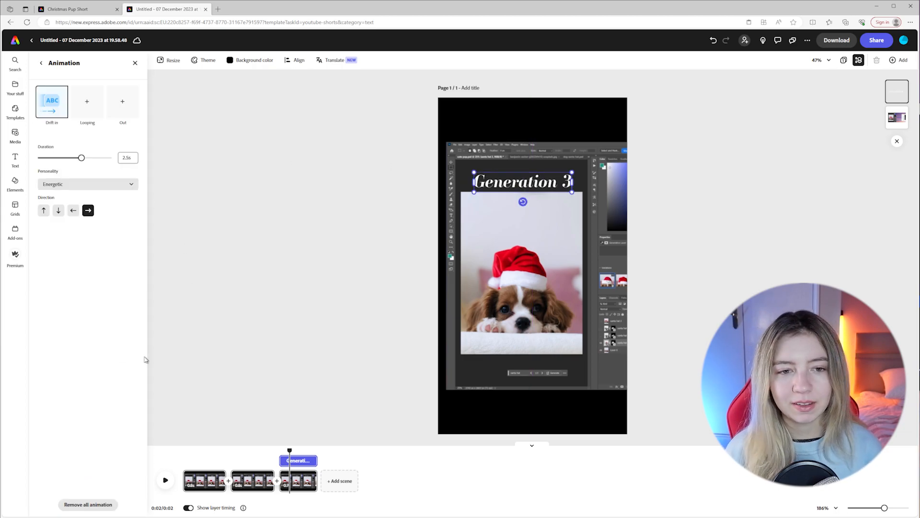
pyautogui.click(58, 212)
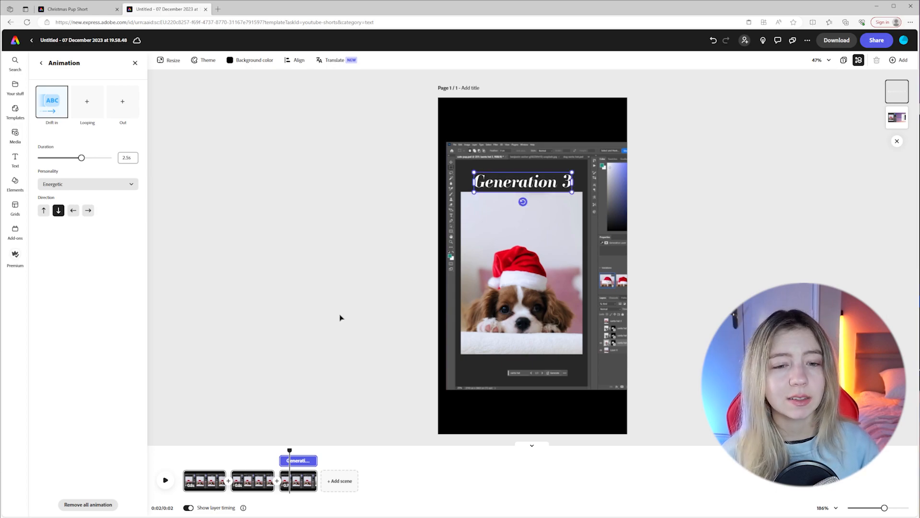
# - Search the assets for "snowflake" and add the first snowflake icon to the third scene
pyautogui.moveTo(290, 450); pyautogui.dragTo(307, 450)
pyautogui.click(15, 183)
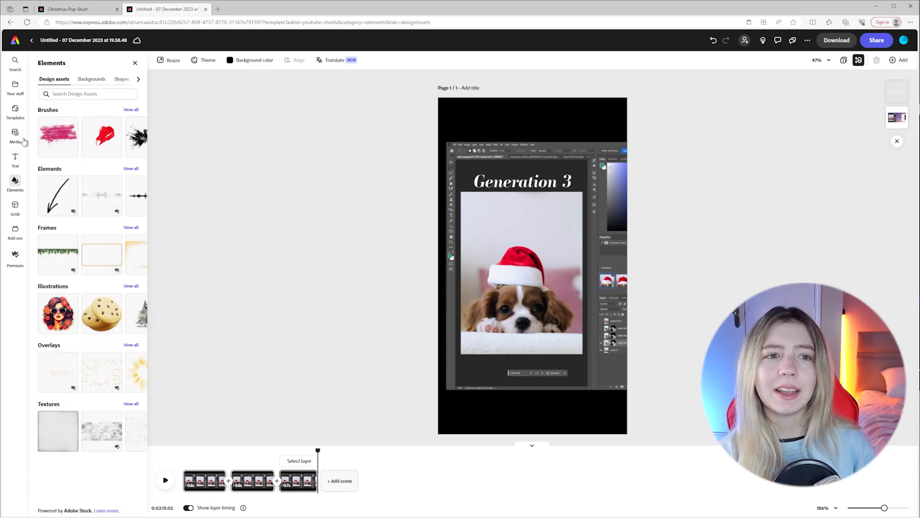
pyautogui.click(15, 159)
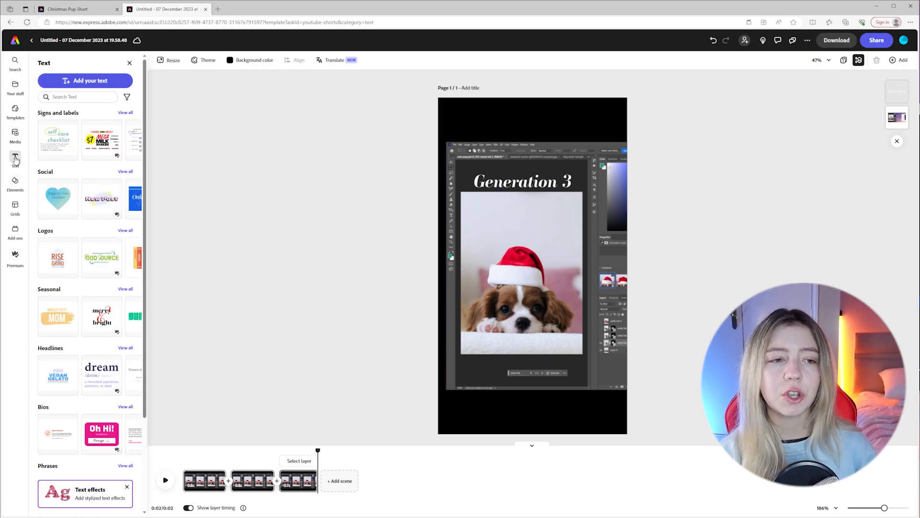
pyautogui.click(15, 61)
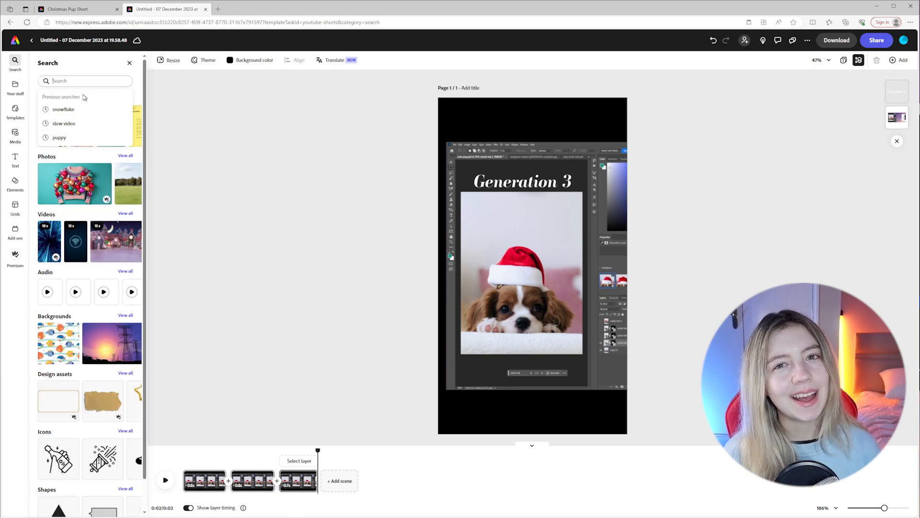
pyautogui.write('snowfla')
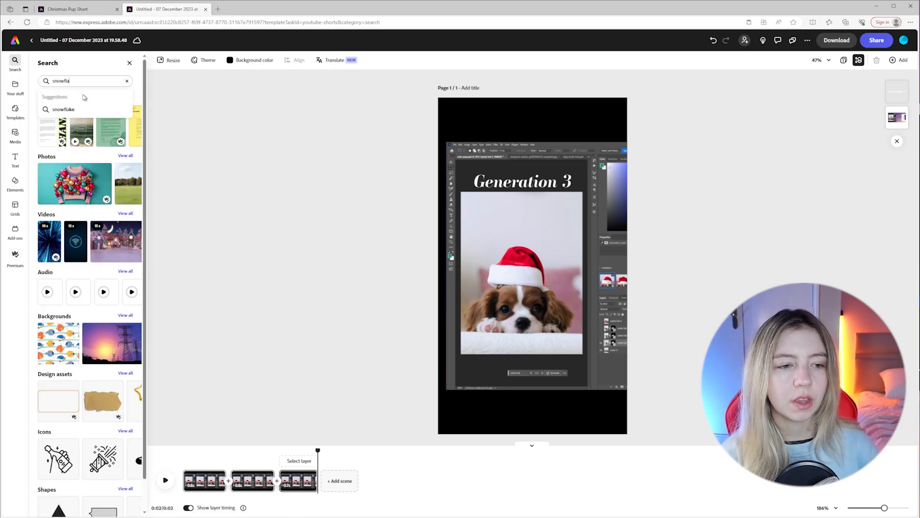
pyautogui.click(89, 109)
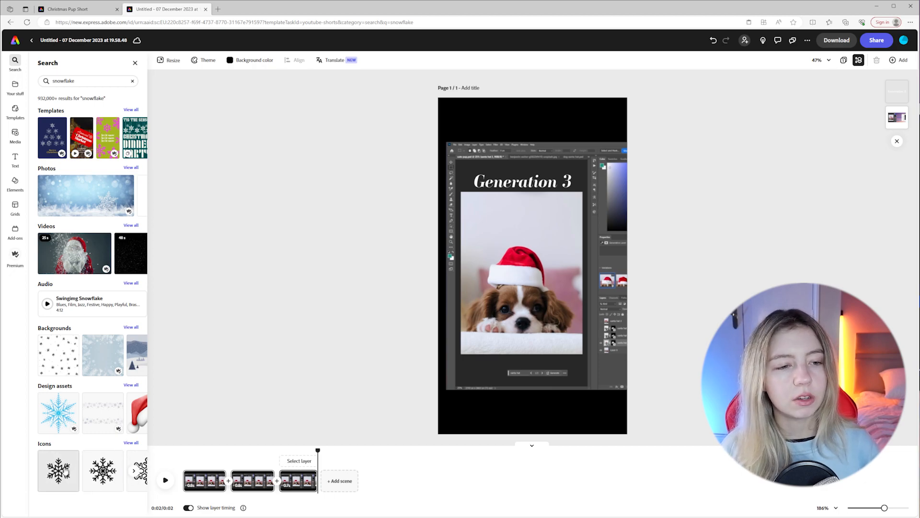
pyautogui.click(67, 471)
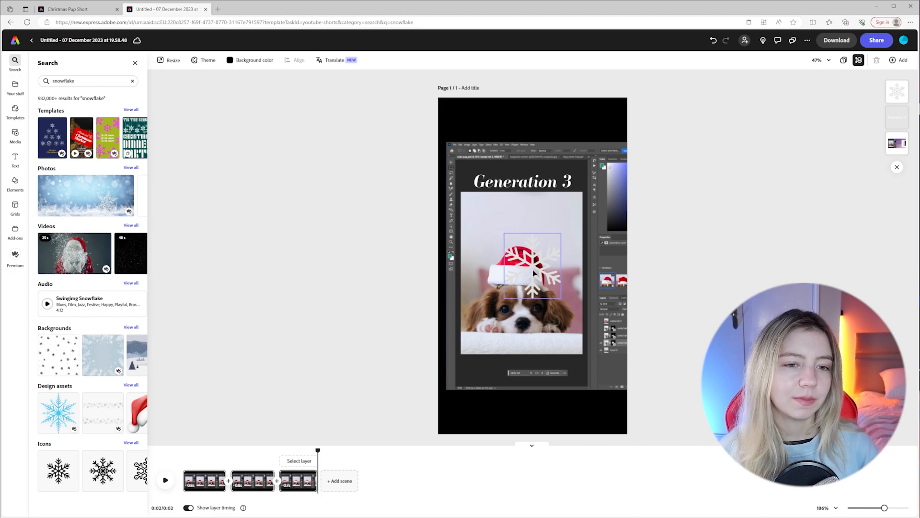
# - Shrink the snowflake icon to a small size and place it over the puppy photo, just below the "Generation 3" text
pyautogui.click(529, 243)
pyautogui.moveTo(529, 243); pyautogui.dragTo(530, 195)
pyautogui.moveTo(562, 251); pyautogui.dragTo(538, 206)
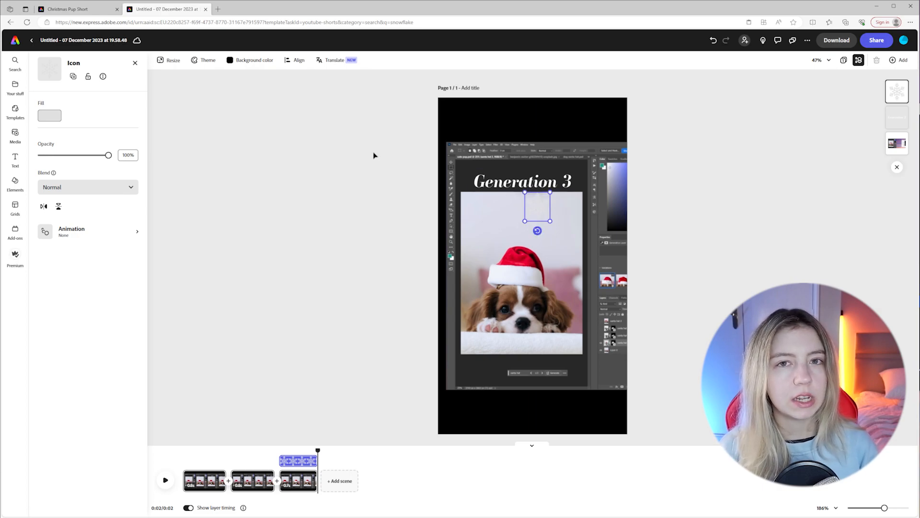
# - Try a blue library fill on the snowflake icon, then recolour it with the red sampled from the puppy's Santa hat
pyautogui.click(50, 116)
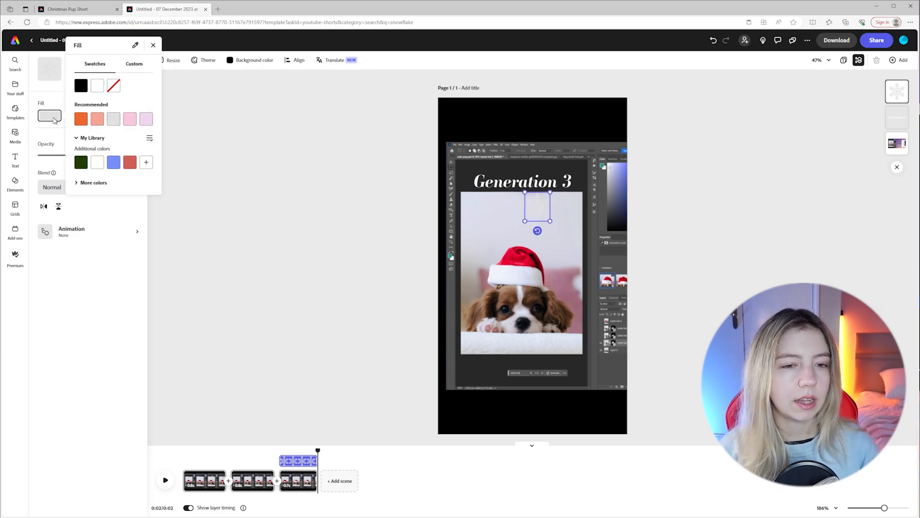
pyautogui.click(114, 163)
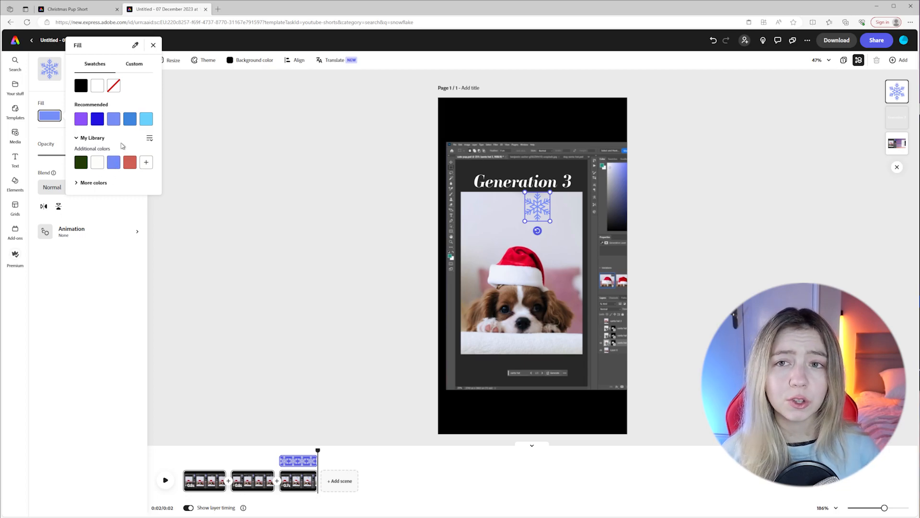
pyautogui.click(134, 64)
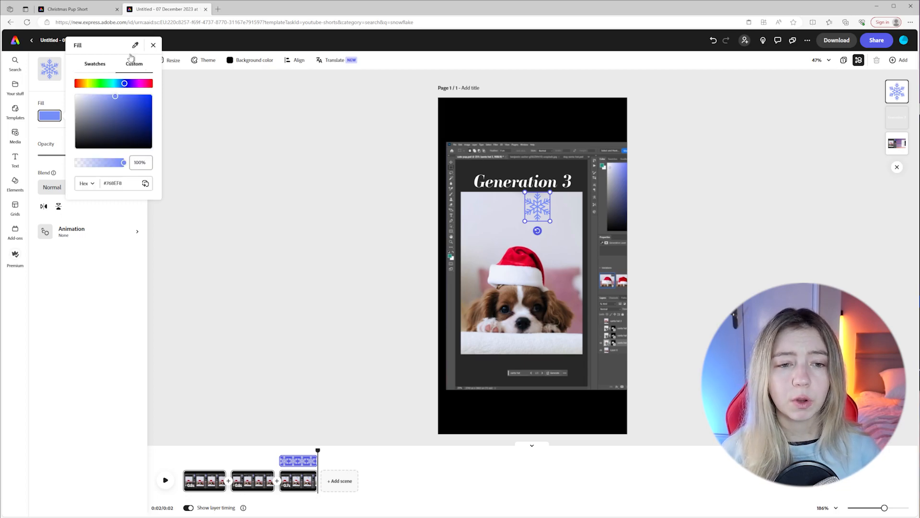
pyautogui.click(136, 47)
pyautogui.click(515, 263)
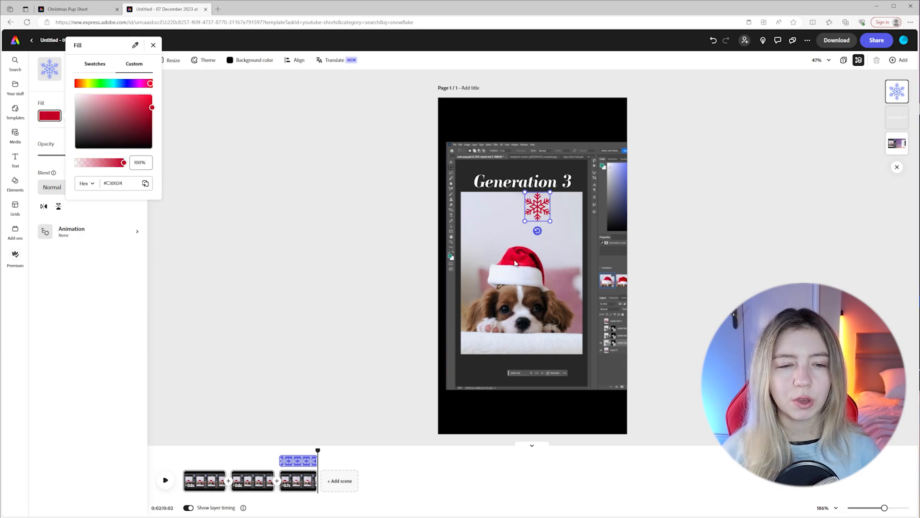
# - Recolour the snowflake icon light blue (#679DDB), then make it smaller and place it just above the "Generation 3" text
pyautogui.click(117, 86)
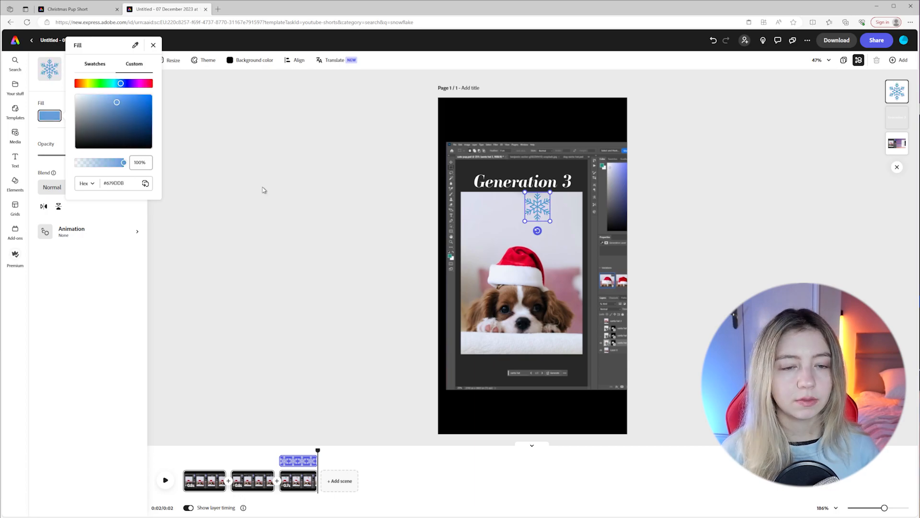
pyautogui.click(263, 190)
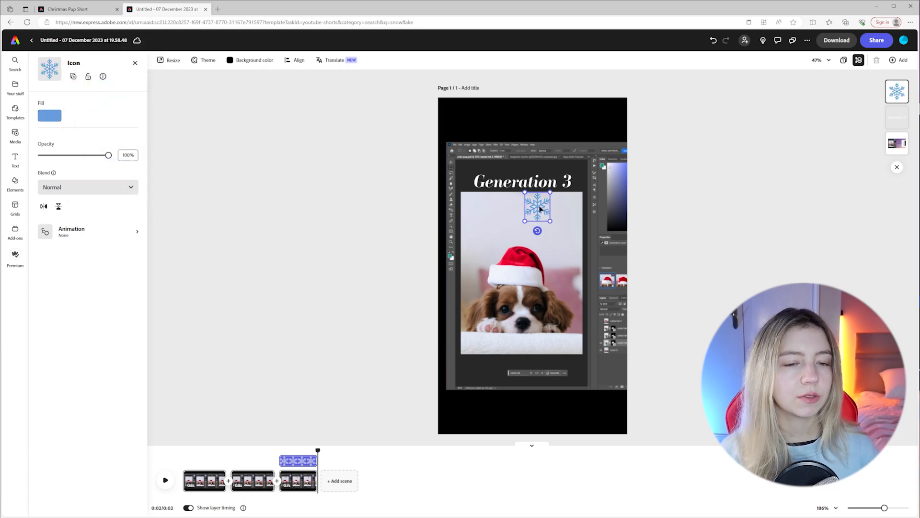
pyautogui.moveTo(540, 209); pyautogui.dragTo(521, 170)
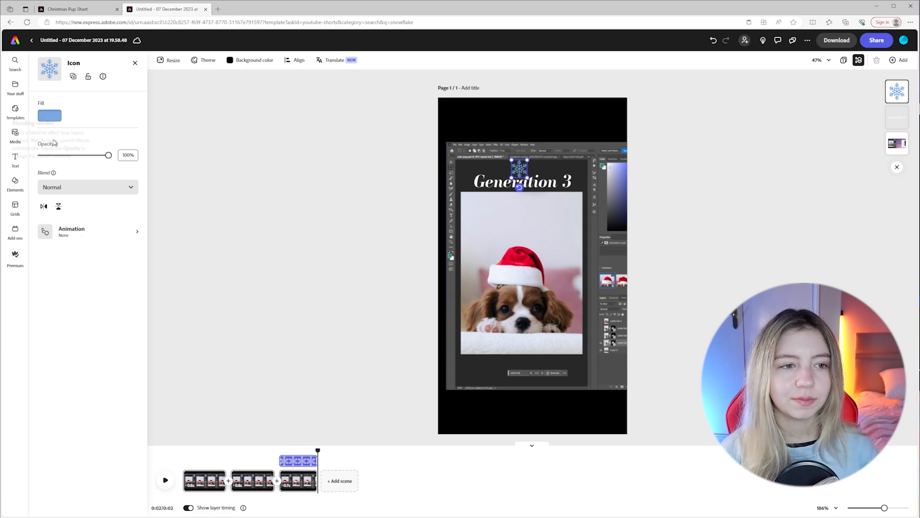
# - Apply the looping Bob animation to the snowflake above the "Generation 3" text
pyautogui.click(68, 235)
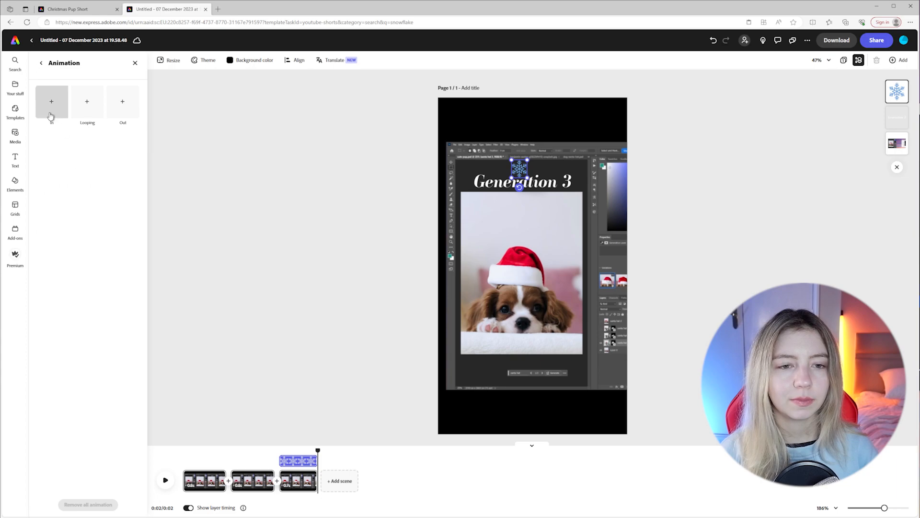
pyautogui.click(86, 107)
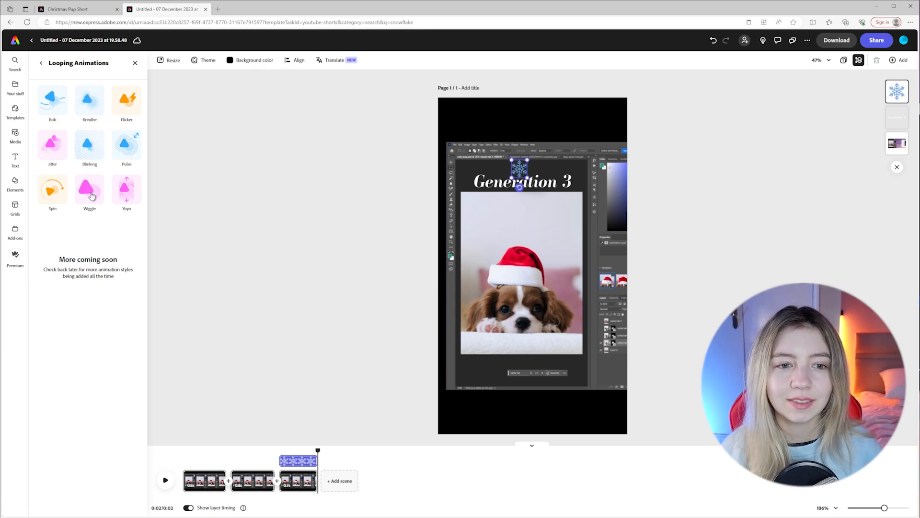
pyautogui.click(48, 100)
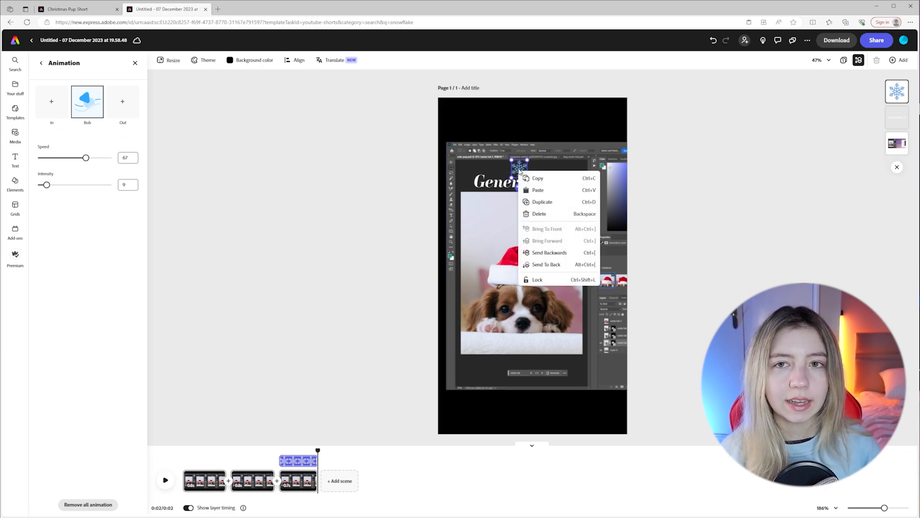
# - Copy the animated snowflake and place the larger, tilted copy over the puppy photo's upper-left corner
pyautogui.click(484, 212)
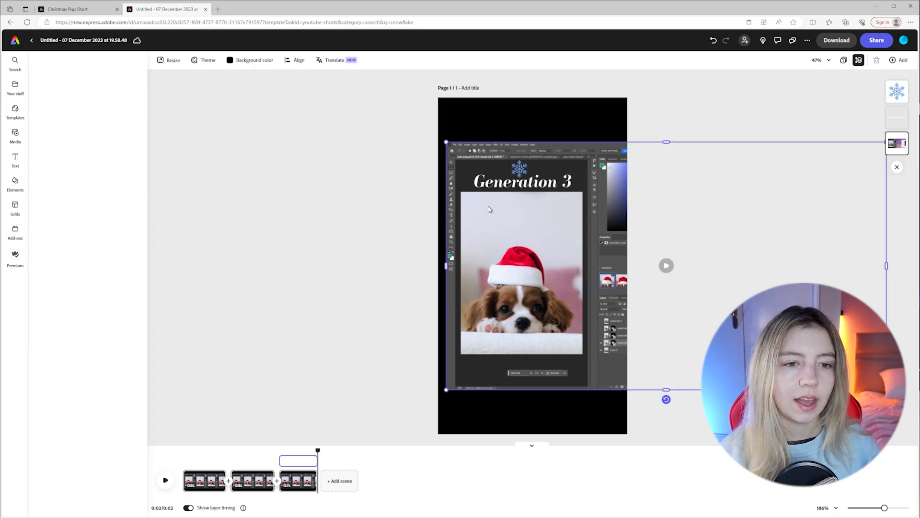
pyautogui.click(517, 169)
pyautogui.moveTo(515, 170); pyautogui.dragTo(474, 228)
pyautogui.click(504, 228)
pyautogui.click(490, 214)
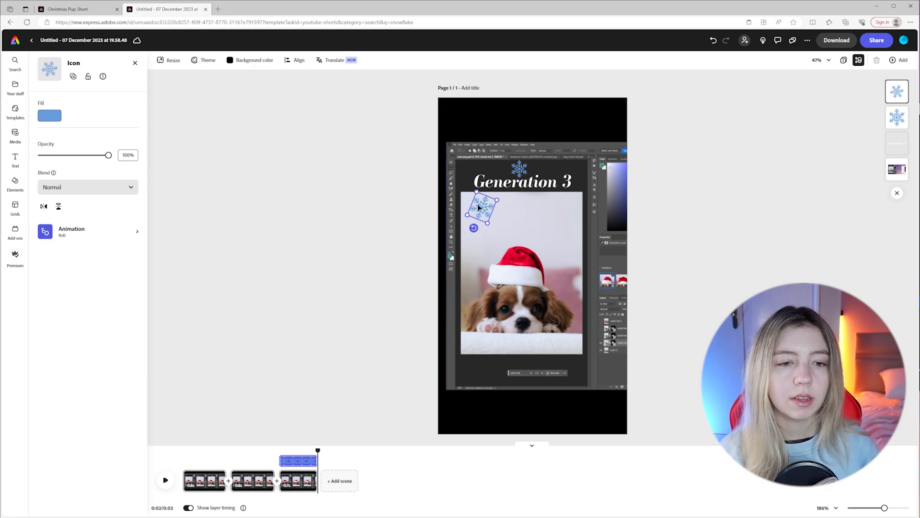
# - Copy the tilted snowflake and place a smaller copy beneath the end of the "Generation 3" text, at the photo's upper-right area
pyautogui.rightClick(487, 209)
pyautogui.click(508, 218)
pyautogui.rightClick(557, 218)
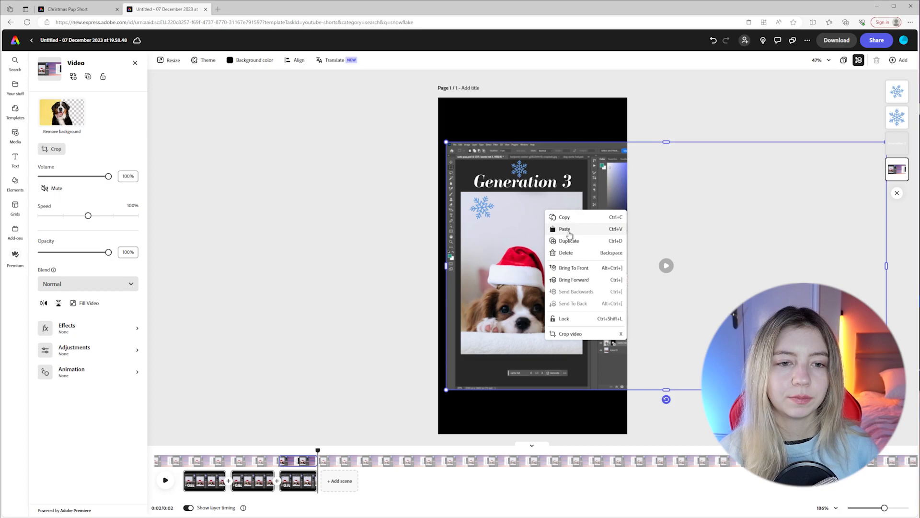
pyautogui.click(593, 232)
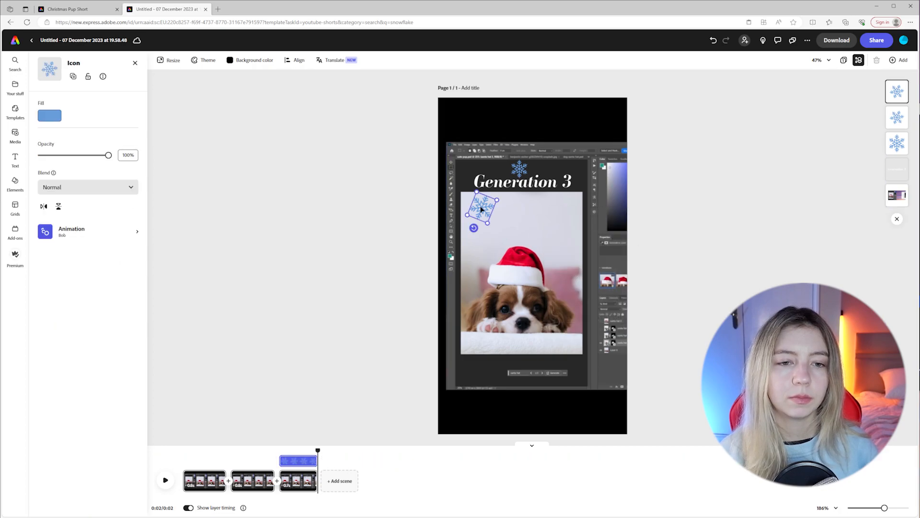
pyautogui.moveTo(485, 209); pyautogui.dragTo(550, 202)
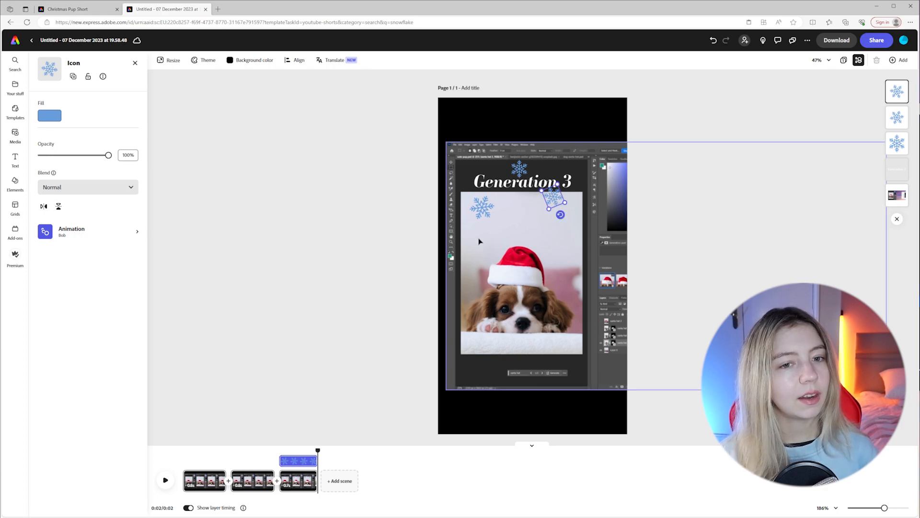
# - Scrub back through the third scene and play it to preview the animated snowflakes
pyautogui.moveTo(319, 451)
pyautogui.mouseDown()
pyautogui.moveTo(284, 451)
pyautogui.moveTo(305, 450)
pyautogui.mouseUp()
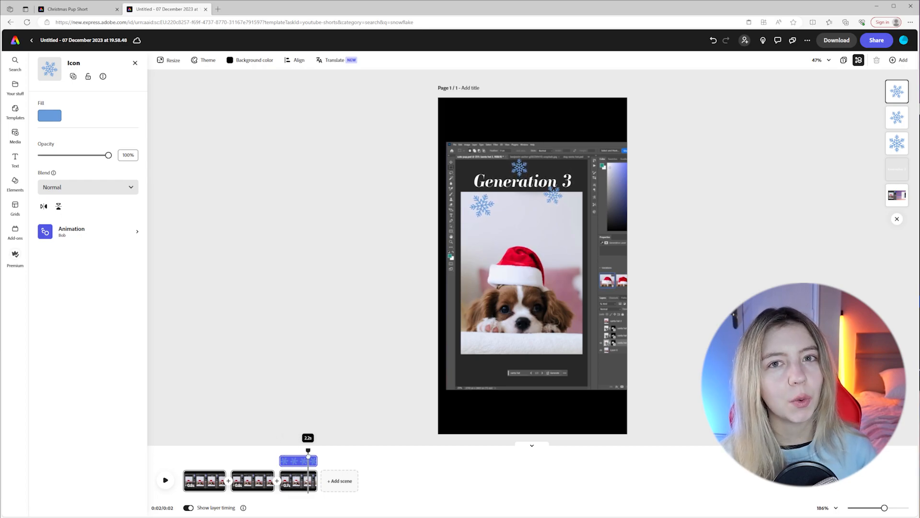
pyautogui.click(165, 480)
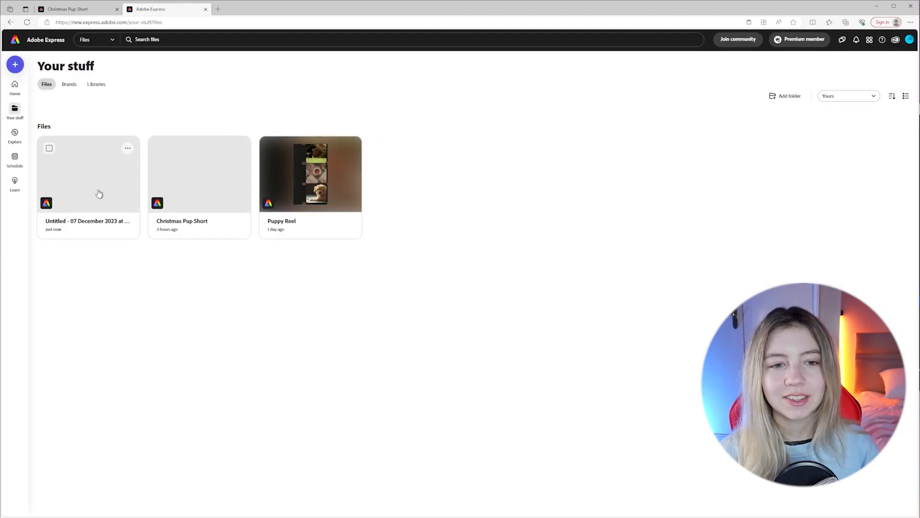
# - Open the saved "Christmas Pup Short" project and play its video preview
pyautogui.click(235, 163)
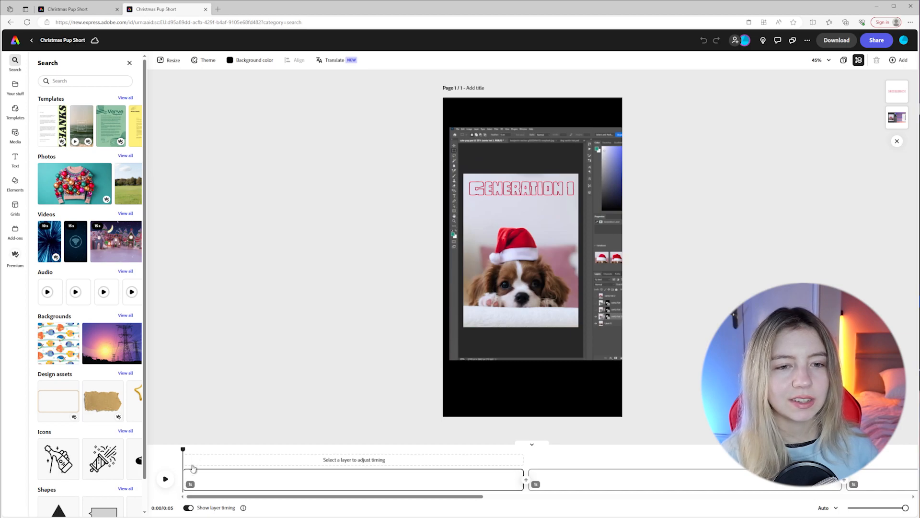
pyautogui.click(166, 479)
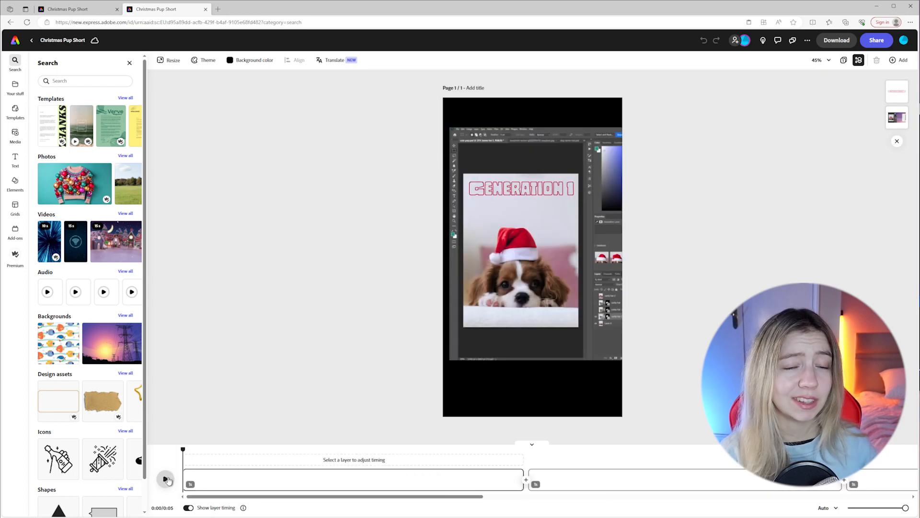
pyautogui.click(165, 479)
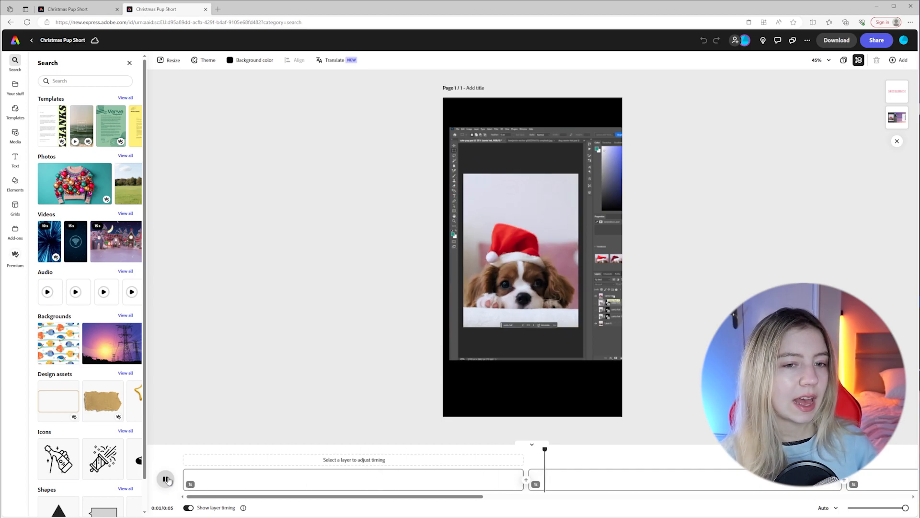